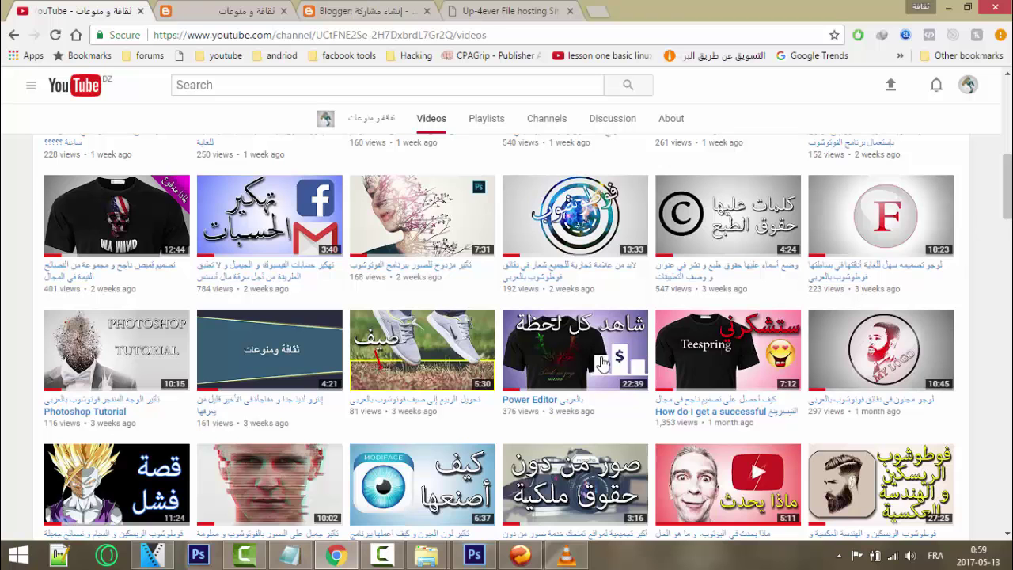
Switch to VEGAS Pro and open the intro project from the Intro #78 folder, discarding the current project's changes.
left_click(152, 555)
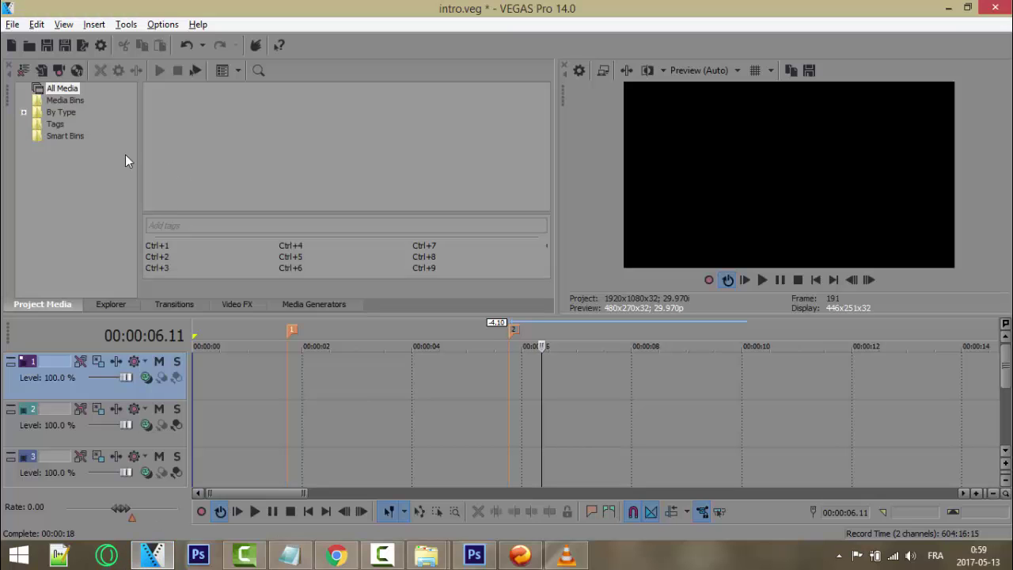
left_click(12, 24)
left_click(40, 60)
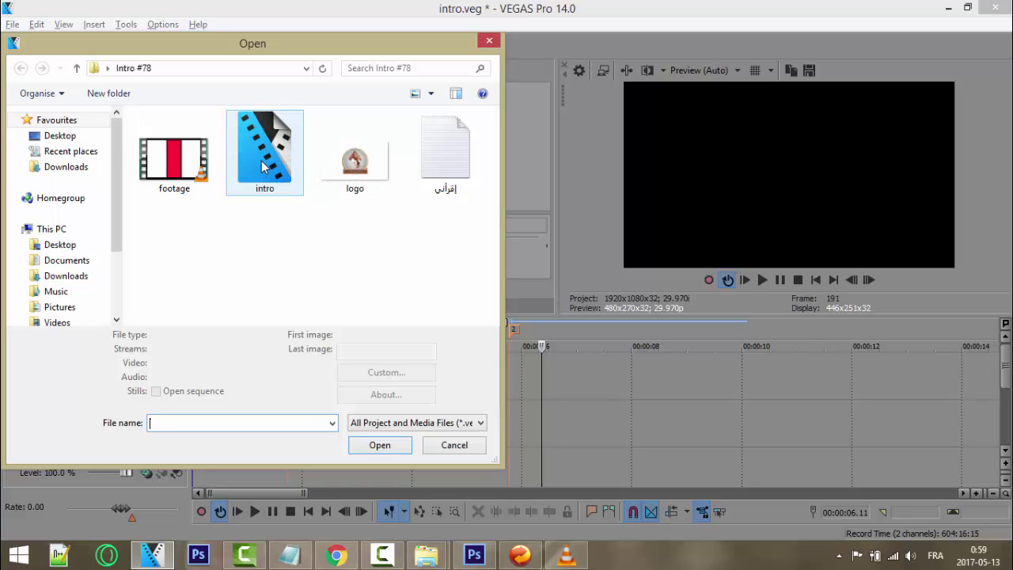
left_click(264, 166)
double_click(262, 165)
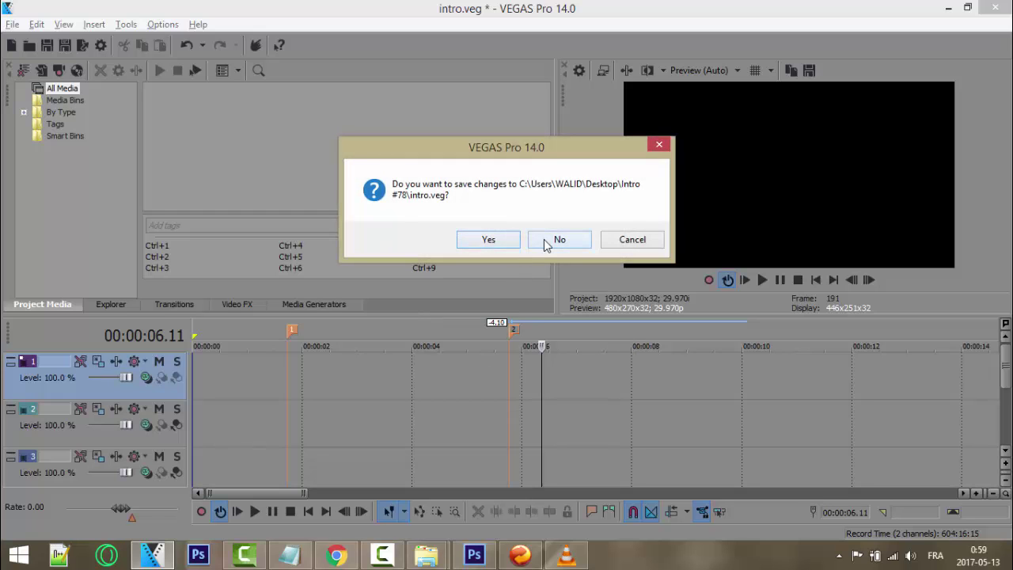
left_click(557, 240)
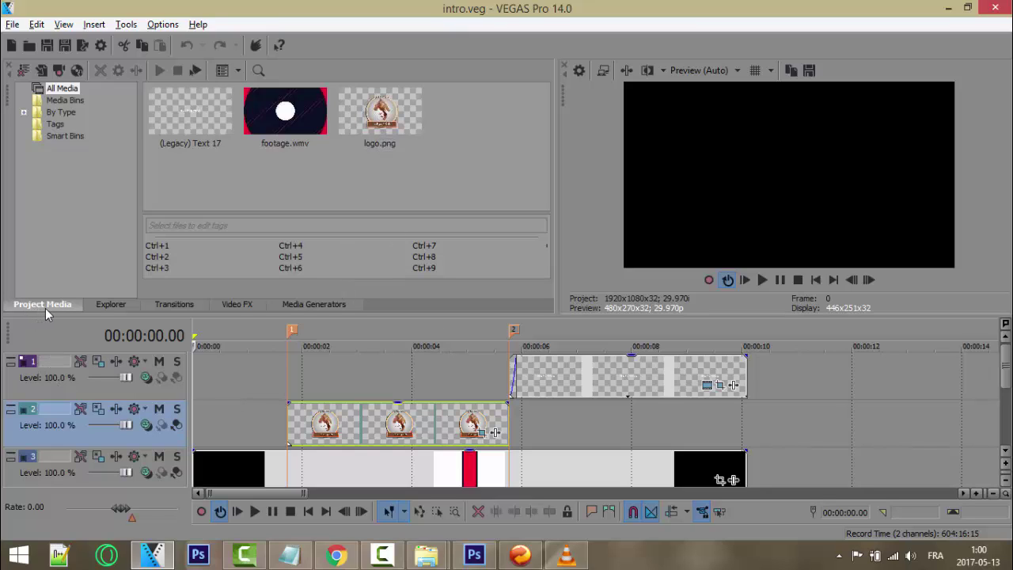
right_click(379, 116)
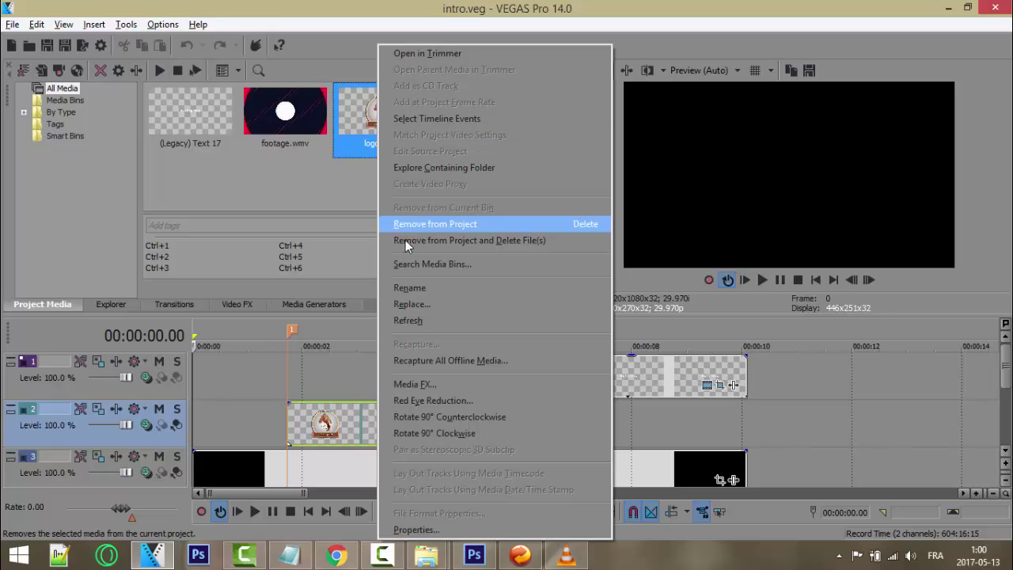
left_click(467, 306)
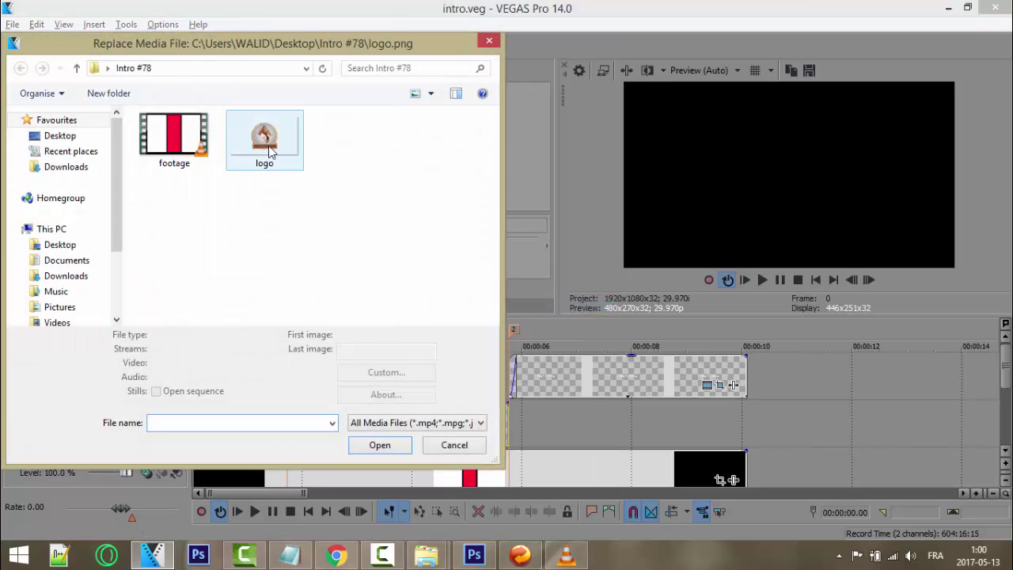
left_click(489, 42)
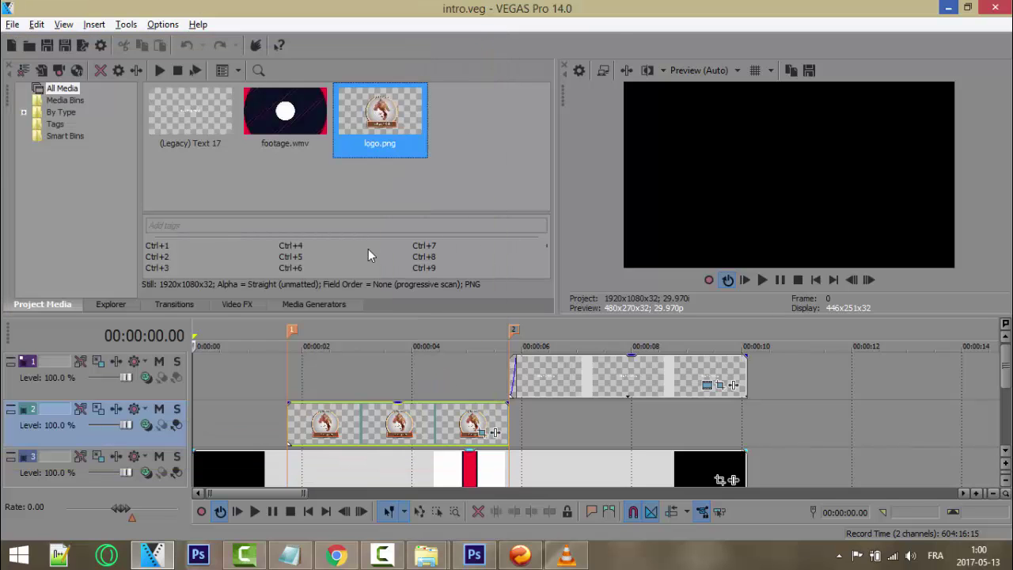
Switch to Photoshop, close logo.png without saving, and reopen the logo file from the Intro #78 folder.
left_click(475, 554)
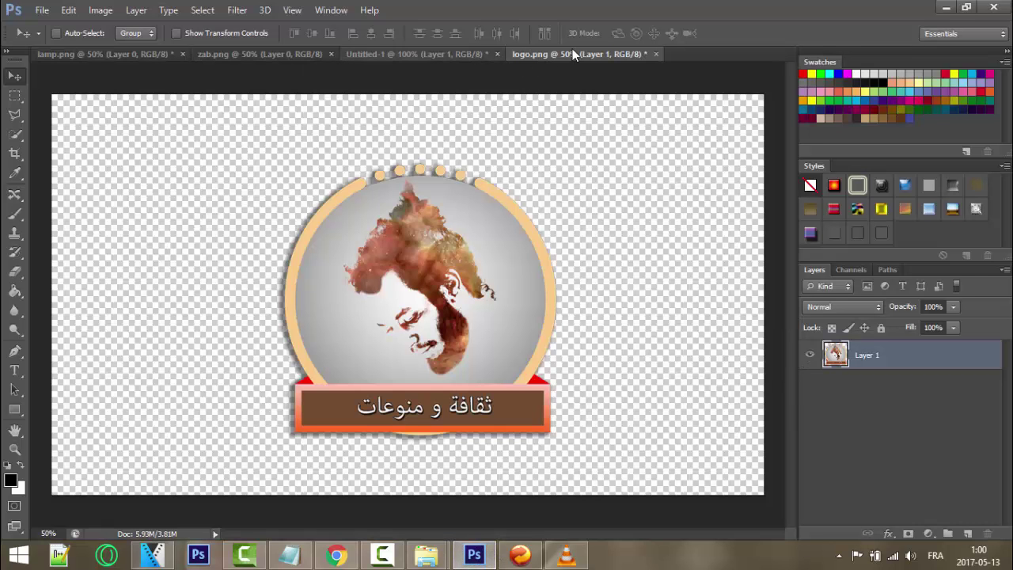
left_click(656, 54)
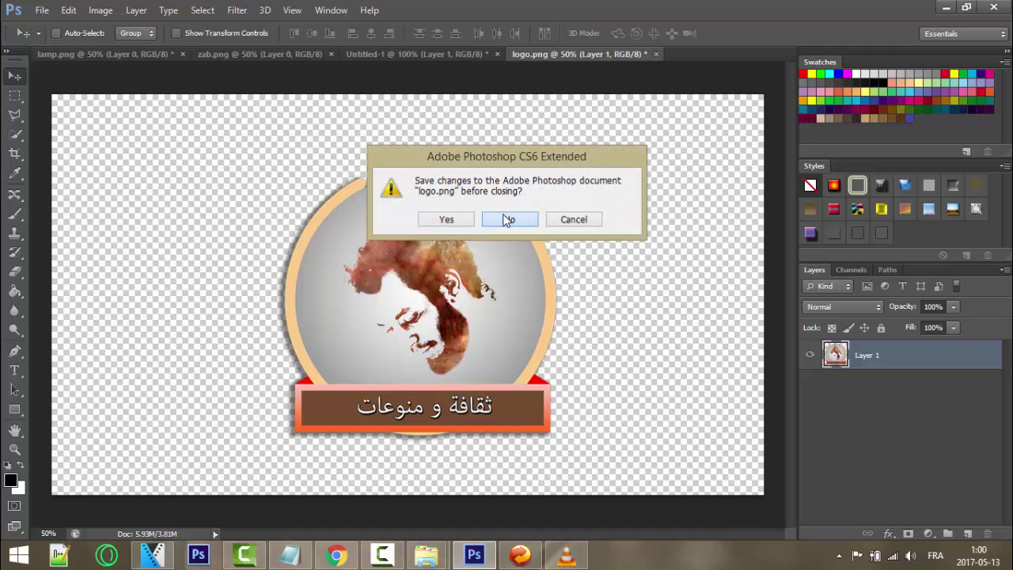
left_click(511, 219)
left_click(42, 11)
left_click(61, 42)
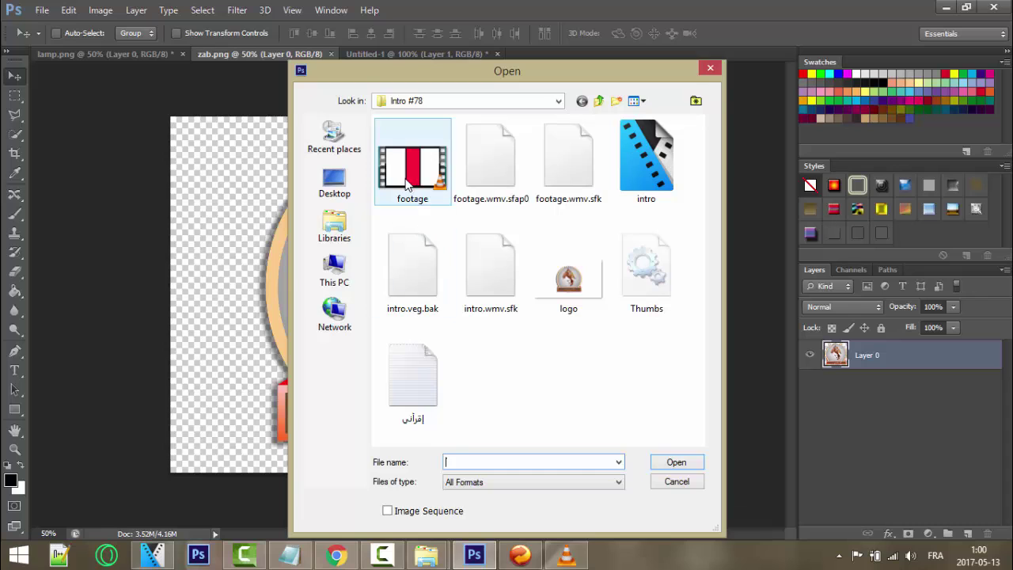
left_click(568, 282)
double_click(568, 282)
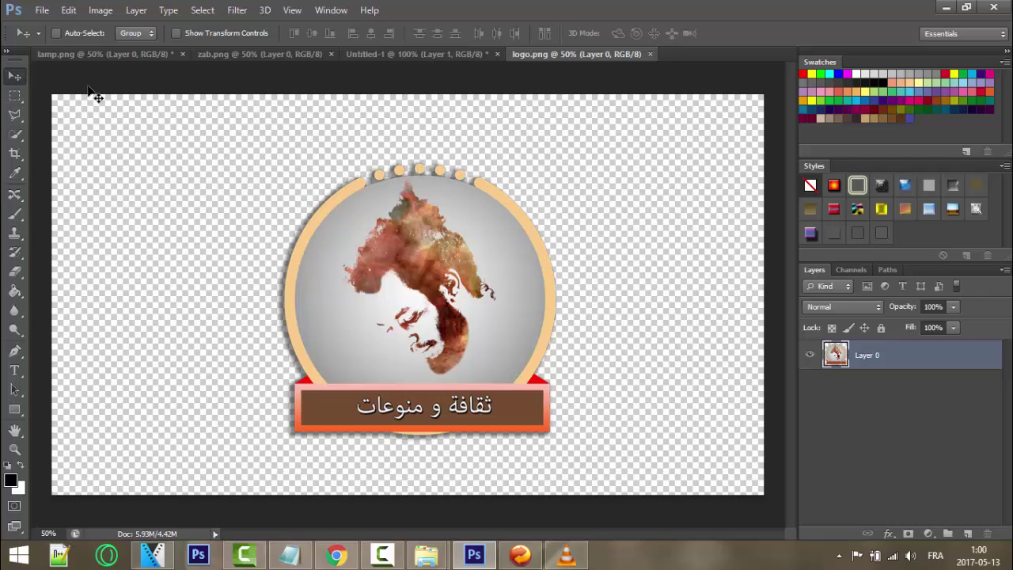
Copy the logo from lamp.png into logo.png and scale it to about 179% so it covers the existing logo.
left_click(90, 55)
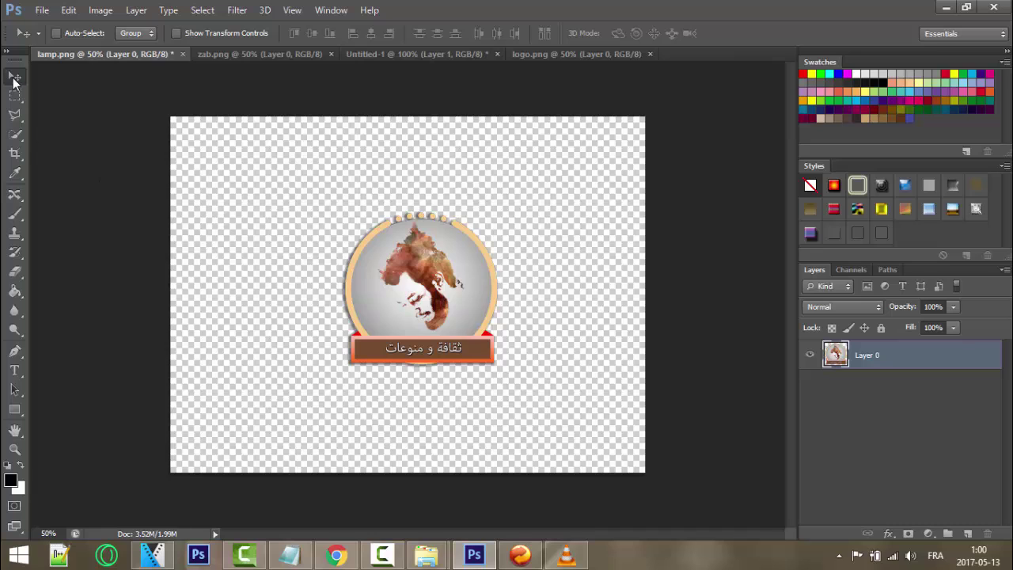
left_click_drag(377, 327, 402, 312)
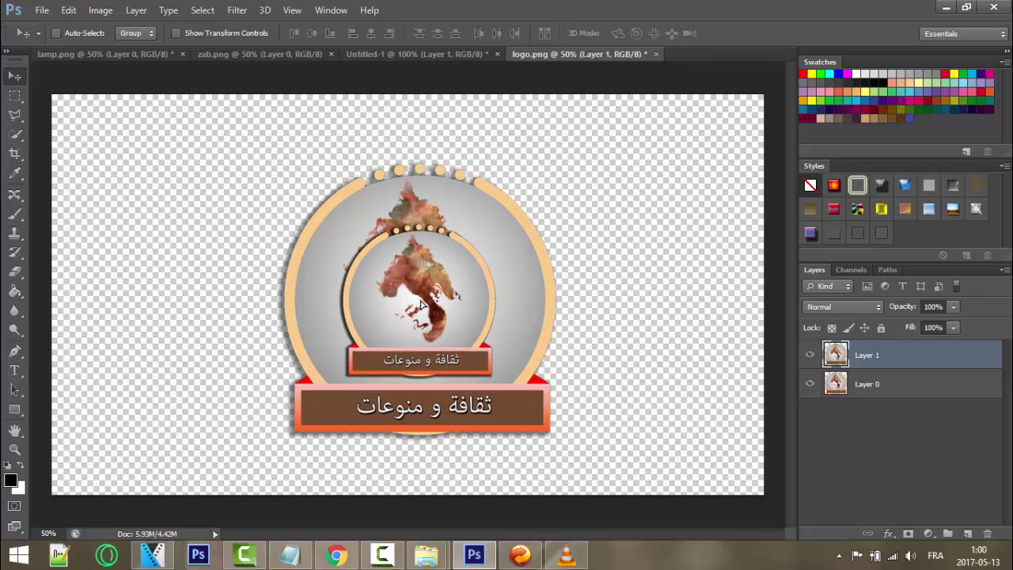
key("ctrl+t")
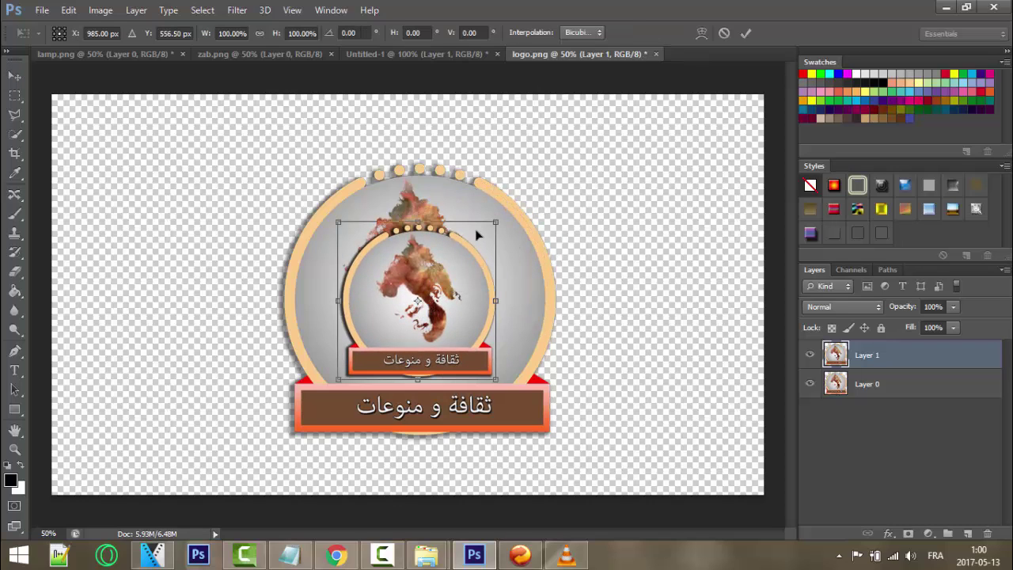
left_click_drag(496, 223, 547, 147)
key("Return")
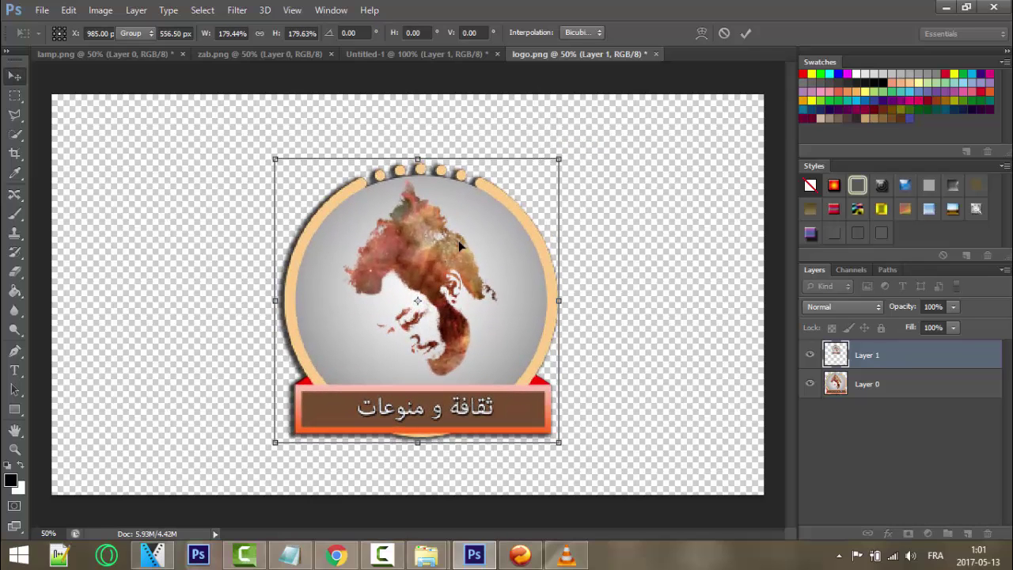
Hide Layer 0 and save the image in PNG format over the existing logo file in the Intro #78 folder.
left_click(810, 385)
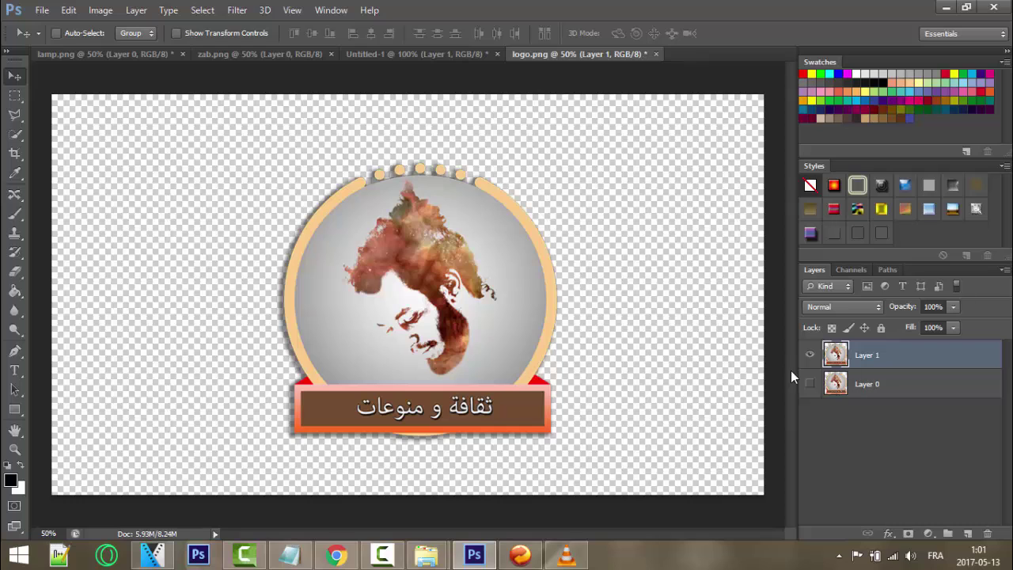
left_click(42, 11)
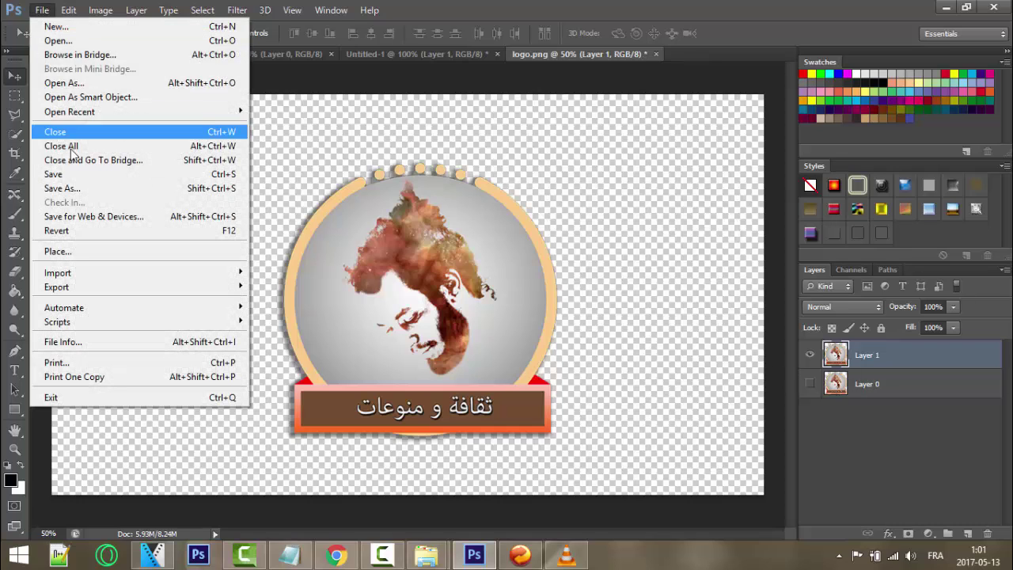
left_click(93, 188)
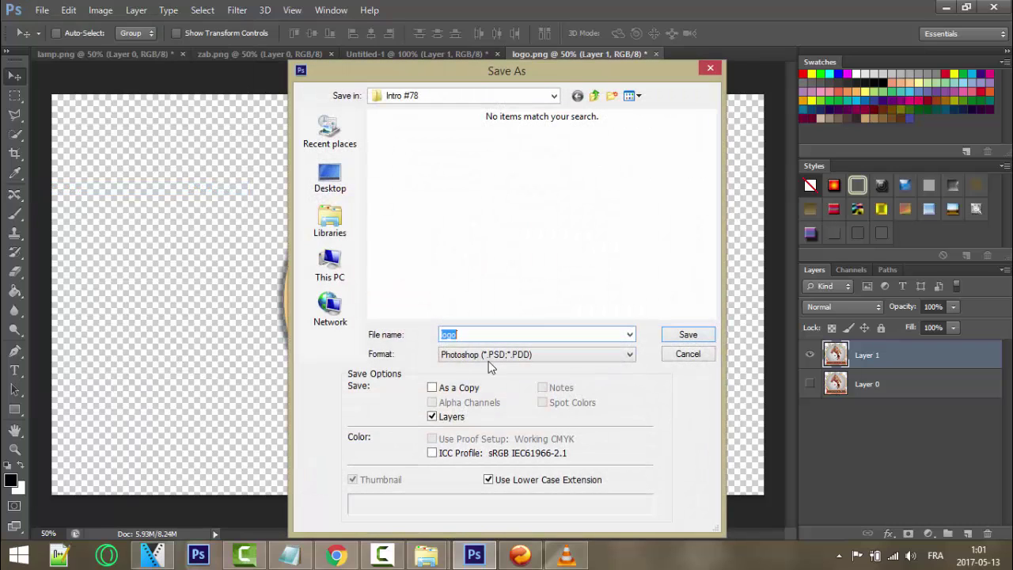
left_click(494, 360)
left_click(480, 309)
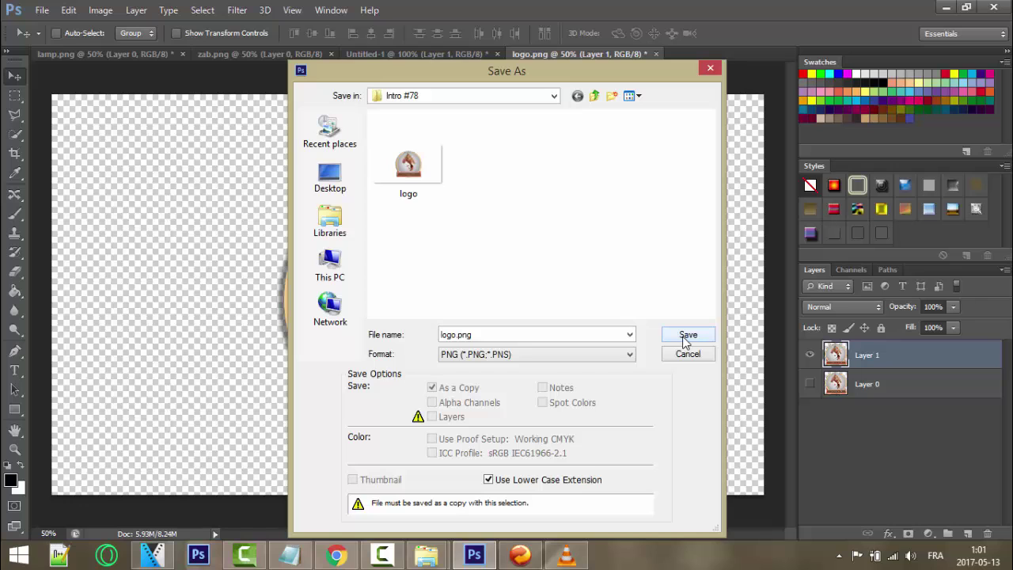
left_click(412, 181)
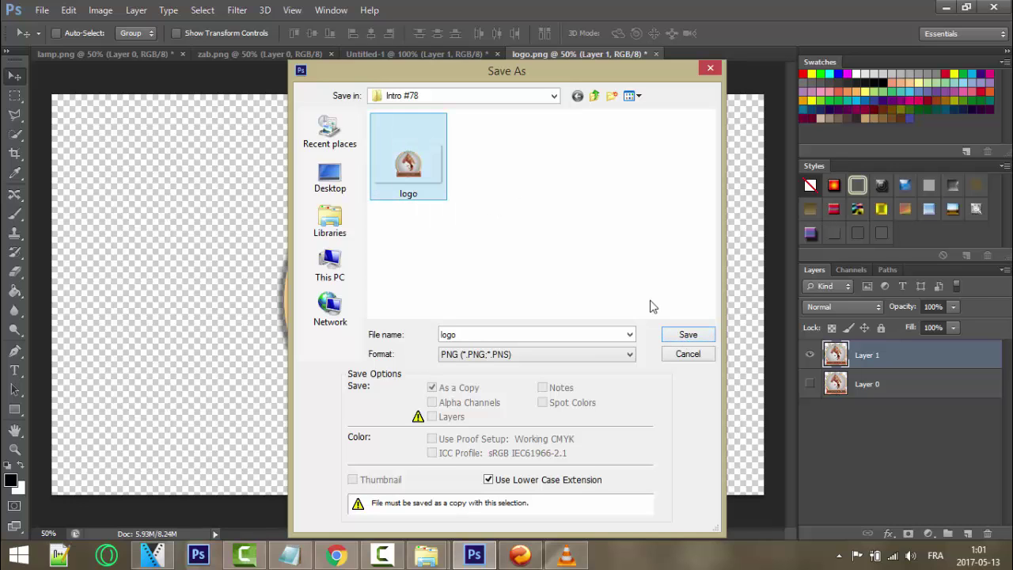
left_click(680, 336)
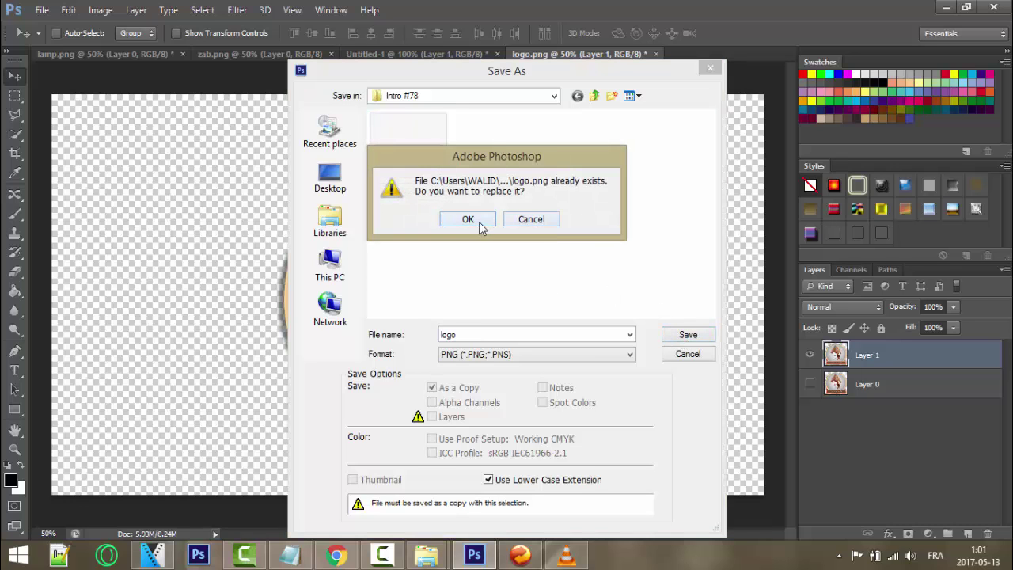
left_click(475, 222)
left_click(538, 174)
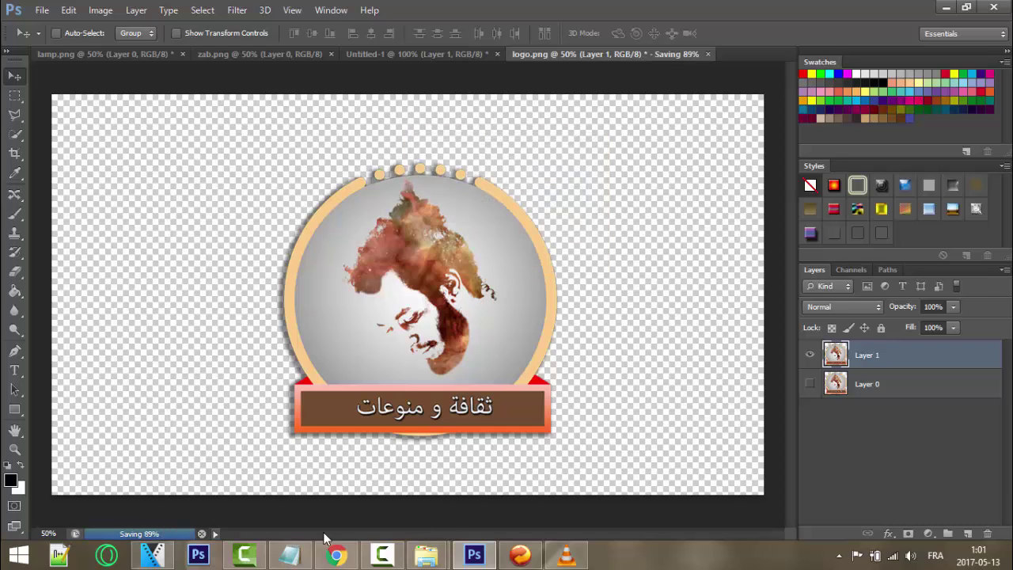
left_click(153, 555)
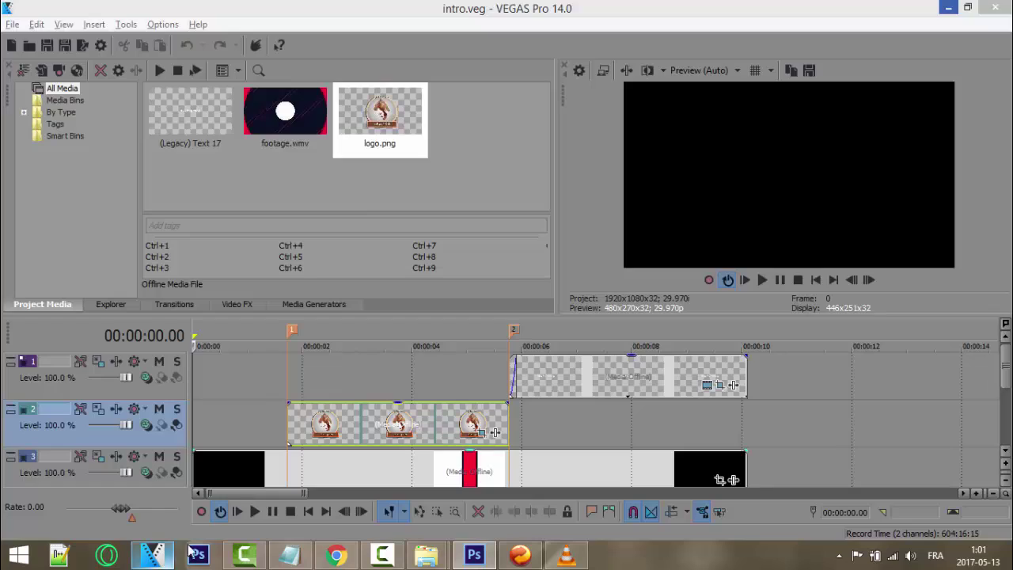
right_click(371, 115)
left_click(456, 307)
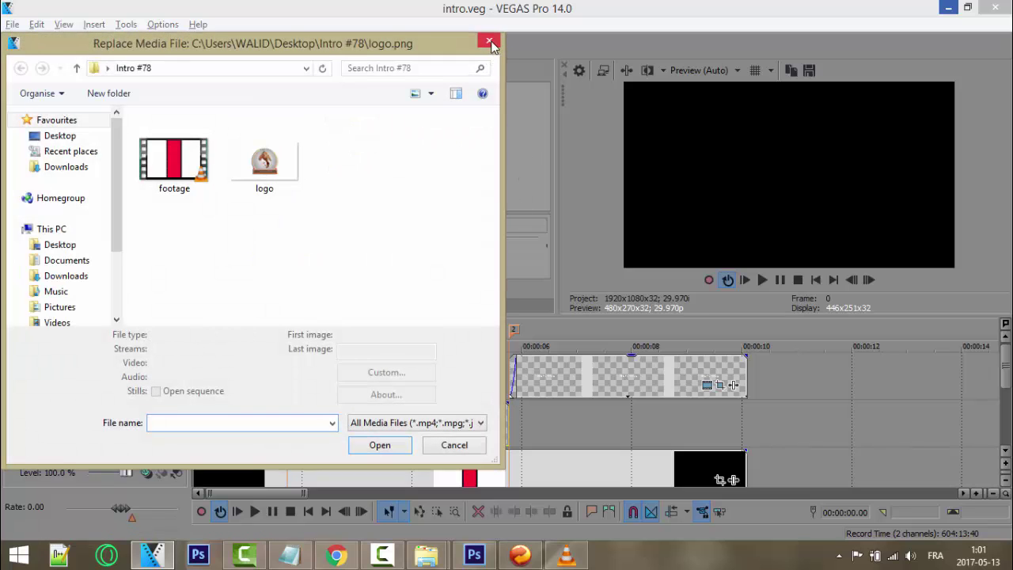
left_click(490, 42)
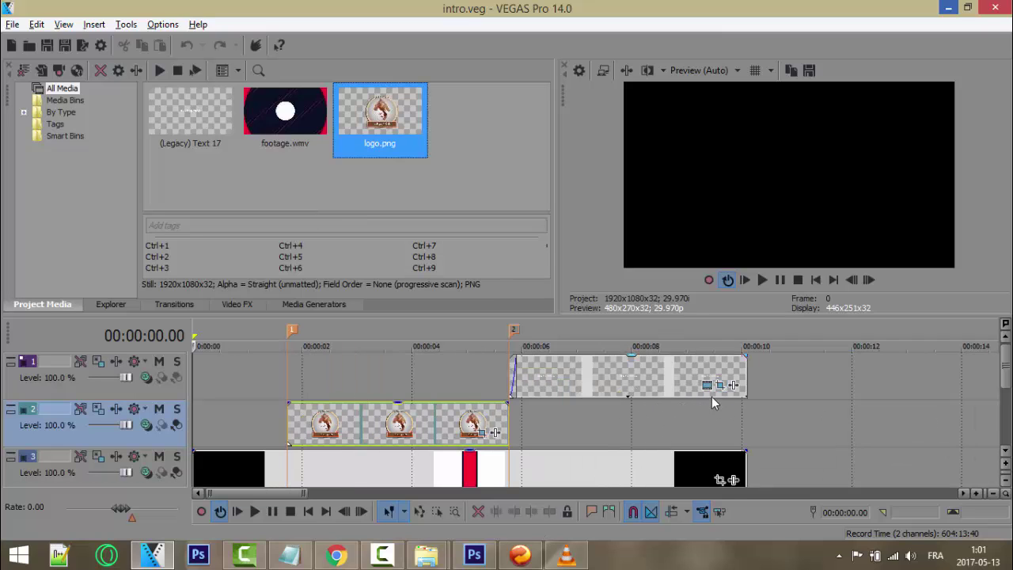
In the Arabic text converter رسام الواجهه, replace the source text with "ثقافة و منوعات", convert it, copy the result and minimize the converter.
left_click(520, 554)
left_click(362, 163)
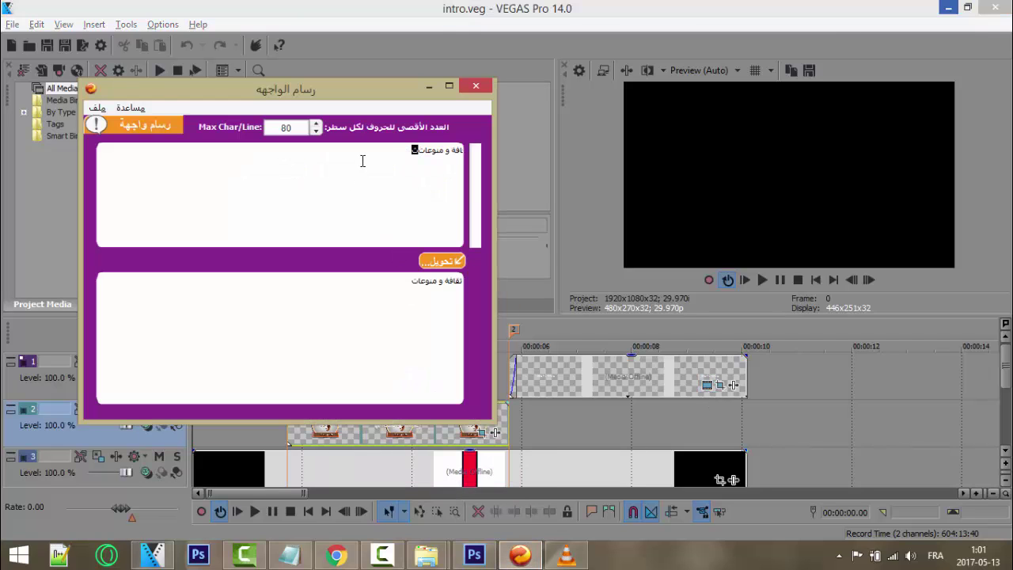
left_click_drag(397, 152, 497, 146)
key("Delete")
key("alt+shift")
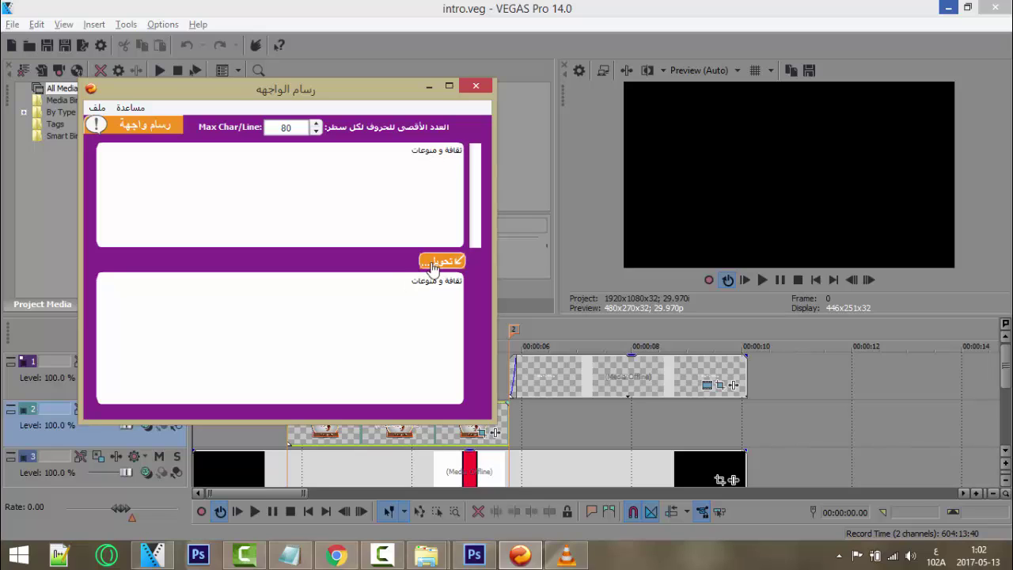
left_click_drag(407, 282, 478, 281)
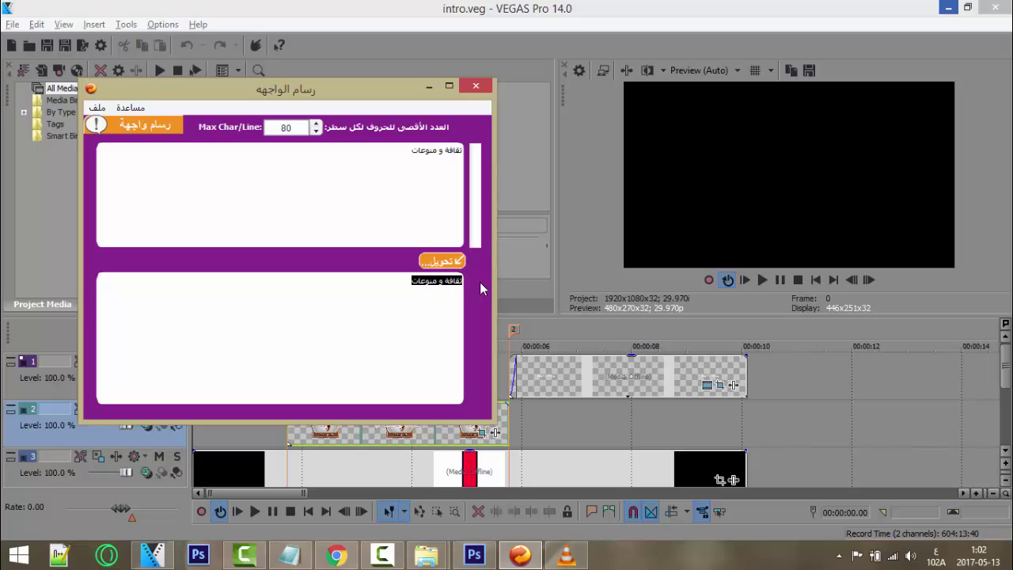
left_click(428, 88)
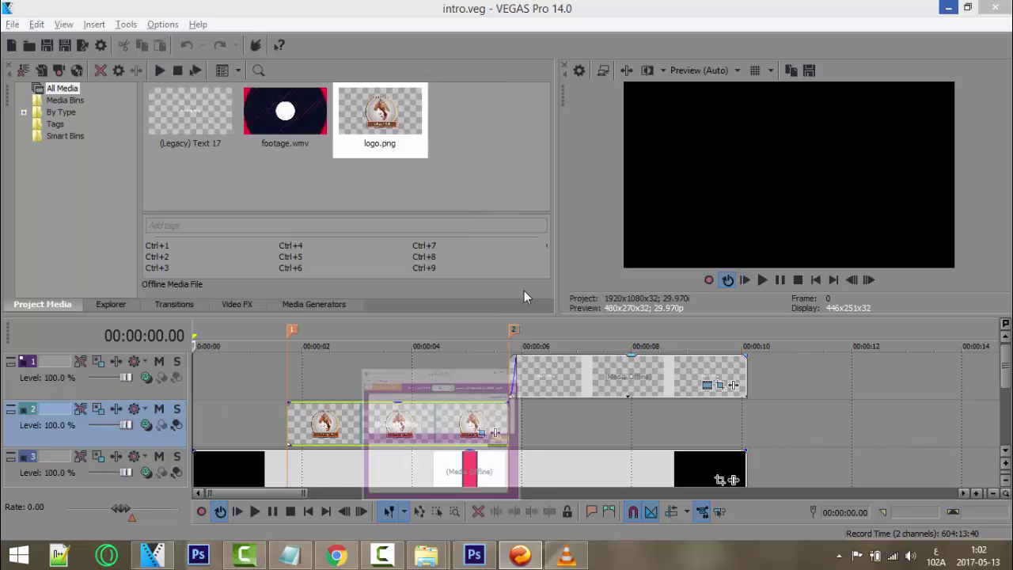
Replace the "RKMFX INTROS" title text on track 1 with the converted Arabic text "ثقافة و منوعات" and close the generator.
left_click(707, 387)
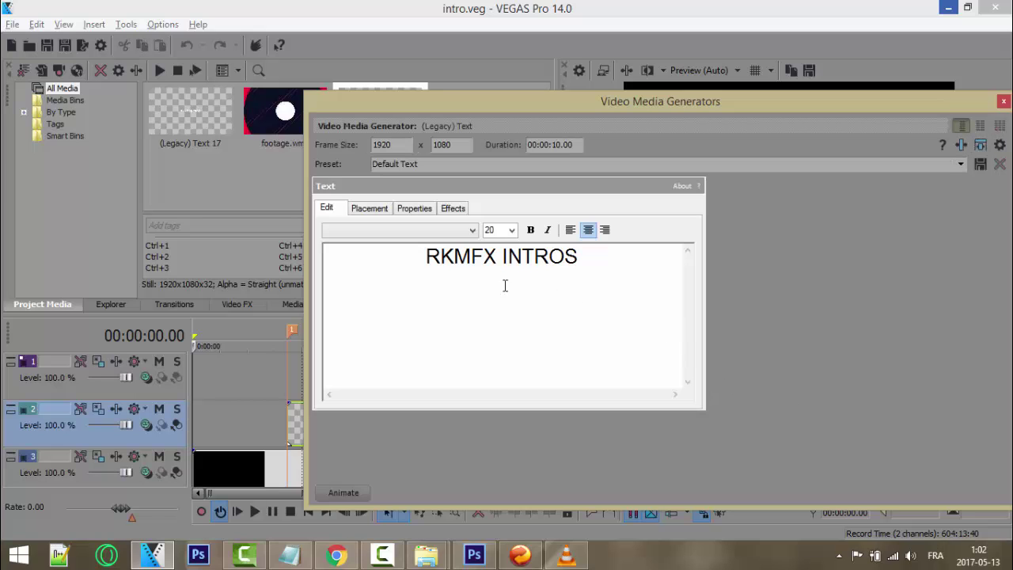
key("ctrl+a")
type("ﺕﺎﻋﻮﻨﻣ ﻭ ﺔﻓﺎﻘﺛ")
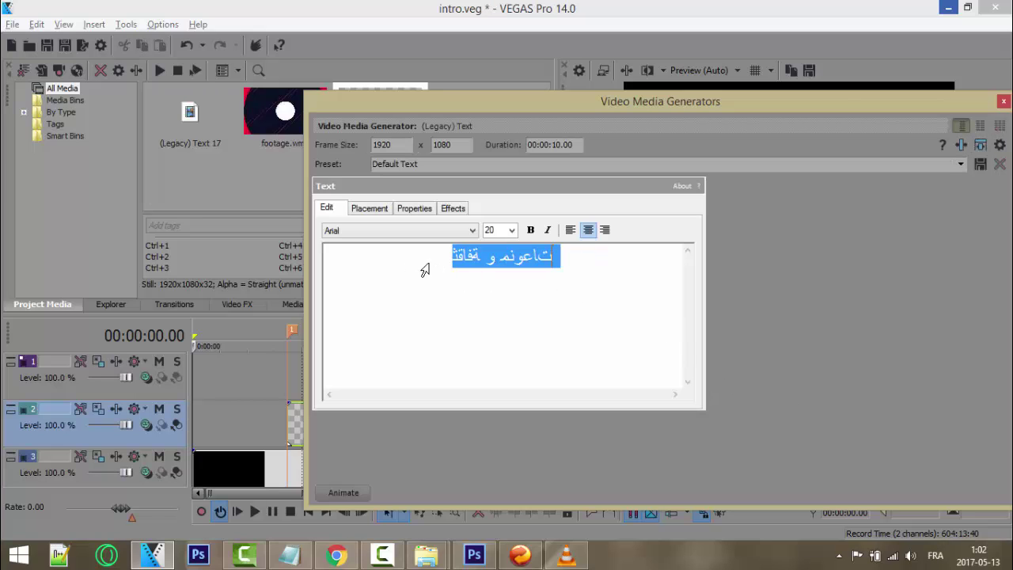
left_click(1004, 103)
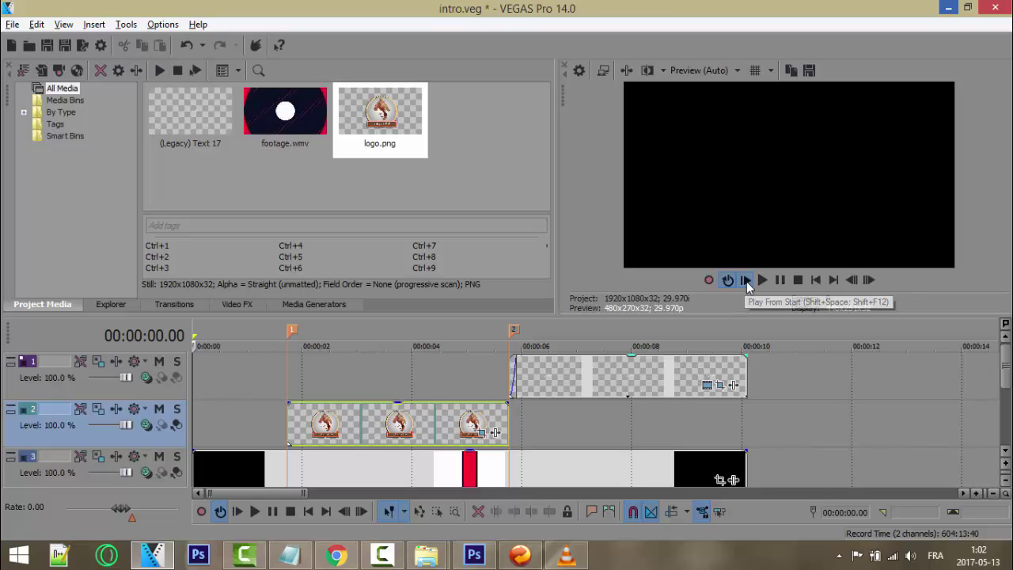
Play the edited intro from the start to check it, then stop playback.
left_click(746, 280)
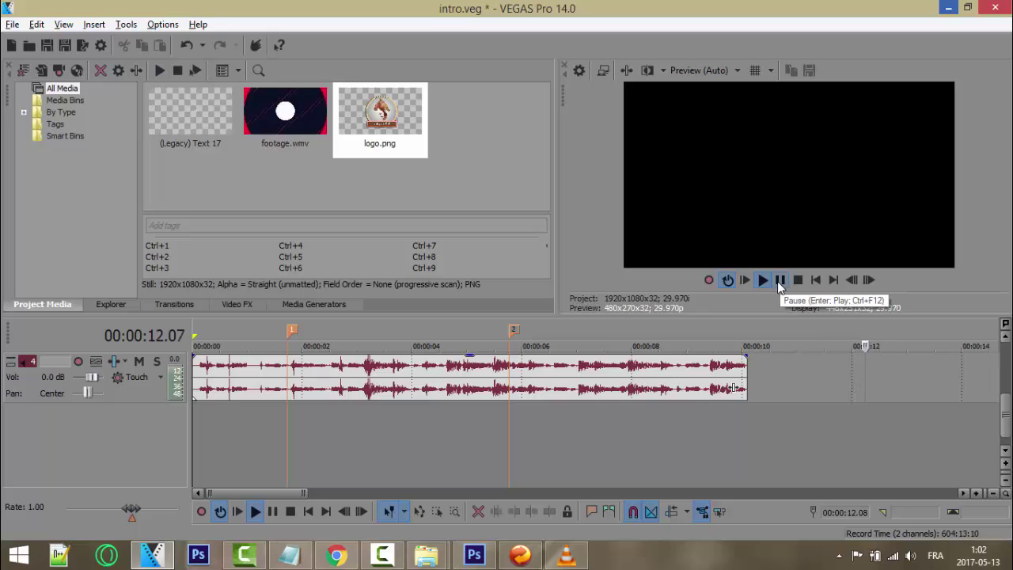
left_click(798, 280)
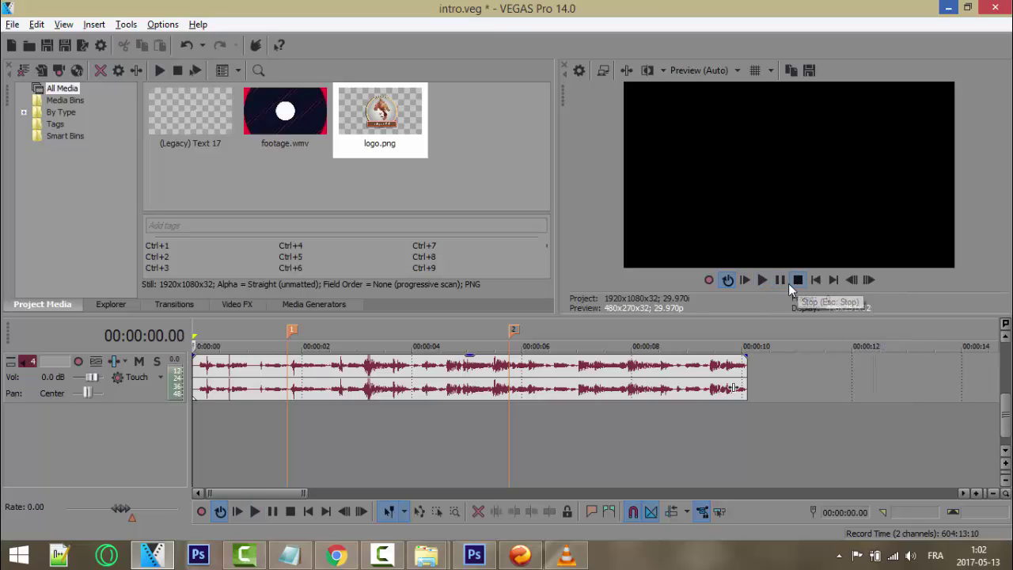
Open the Render As settings for the intro and browse the Desktop as the output location, leaving the save dialog without changes.
left_click(11, 24)
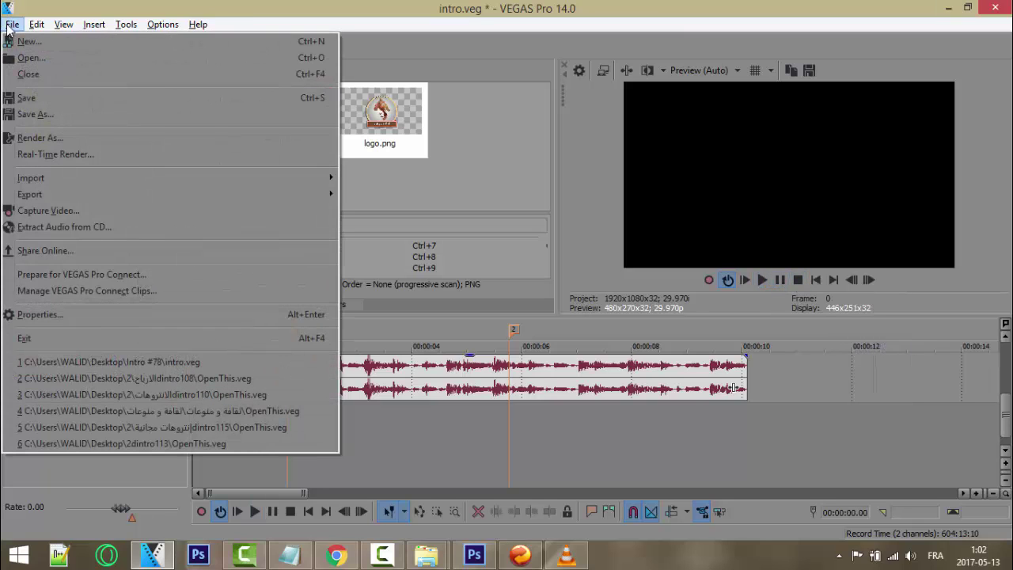
left_click(76, 144)
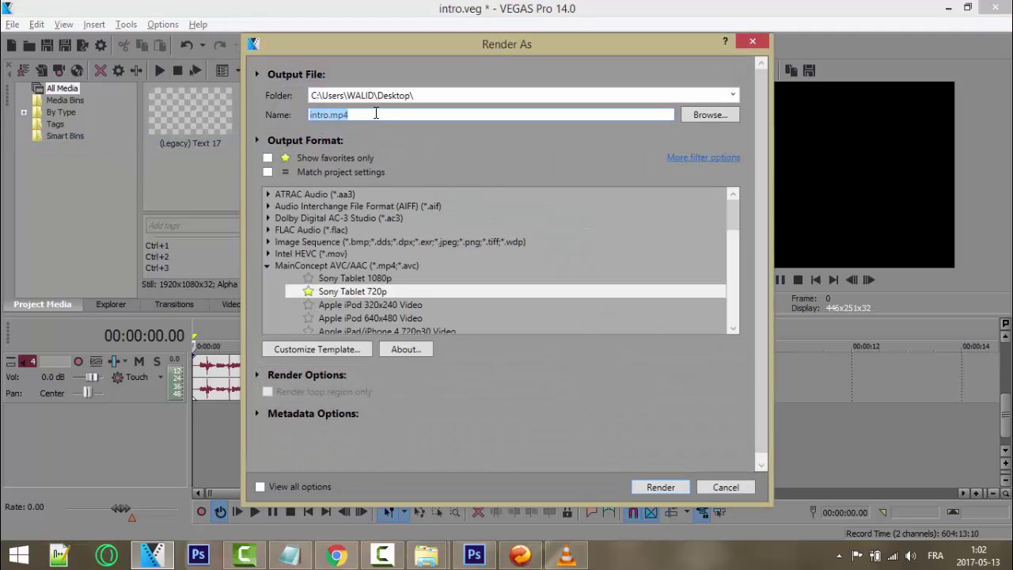
left_click(712, 116)
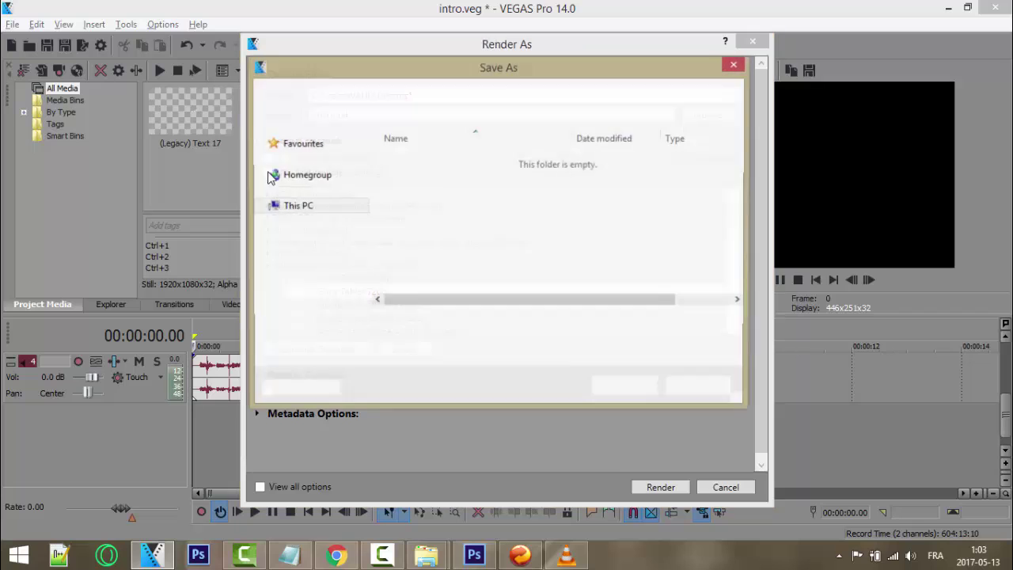
left_click(315, 172)
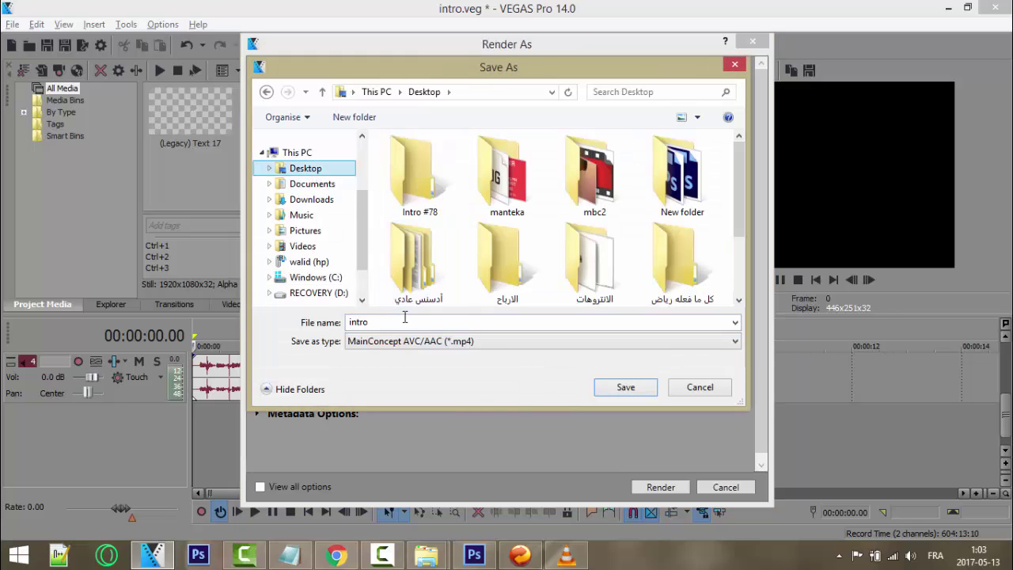
left_click(730, 69)
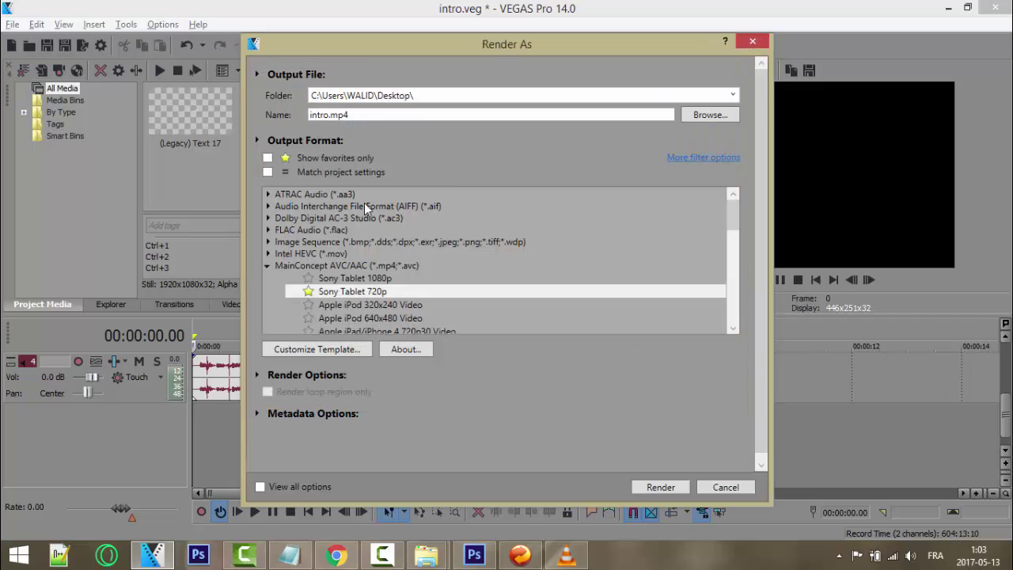
Review the output name intro.mp4 and the MainConcept AVC/AAC format category in the render settings.
left_click(326, 117)
key("End")
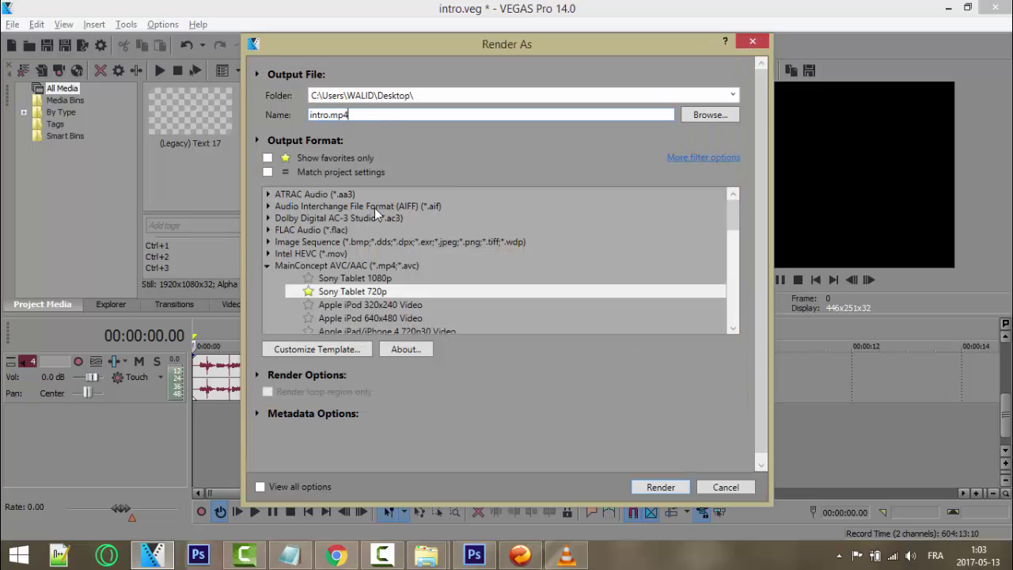
left_click(268, 266)
left_click(269, 266)
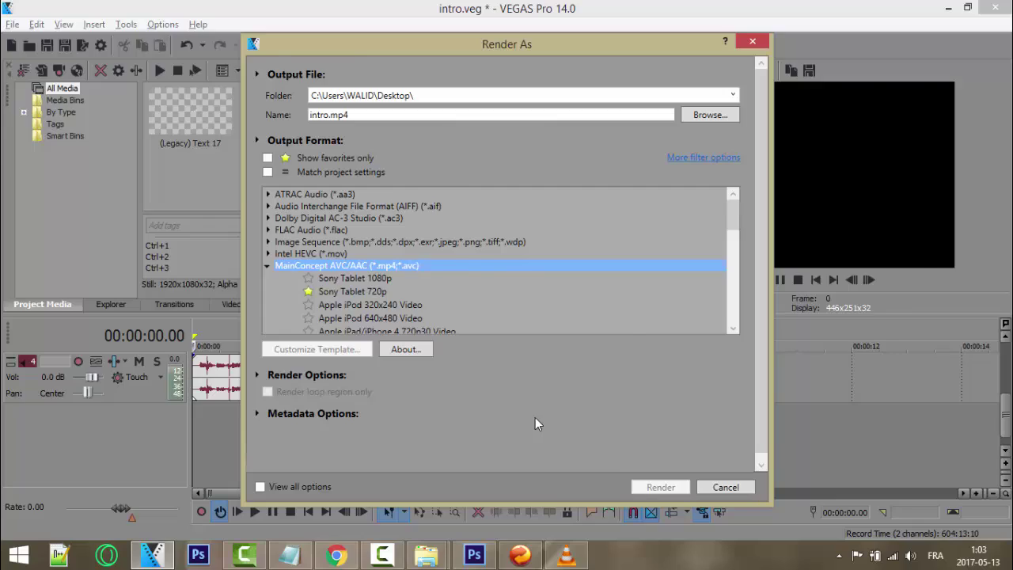
Inspect the file properties of the rendered intro video on the desktop, then close them.
key("super+d")
right_click(306, 369)
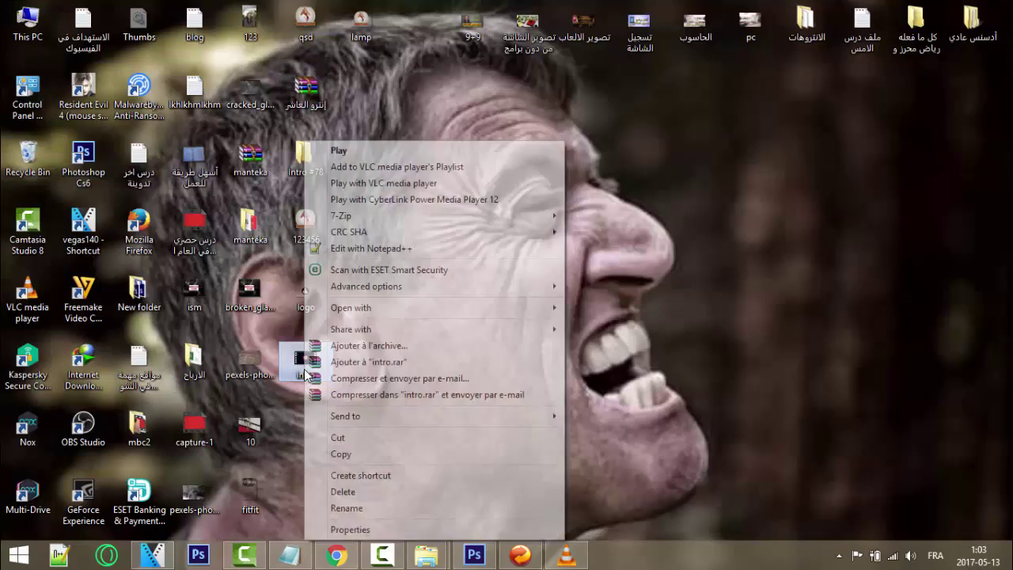
left_click(350, 529)
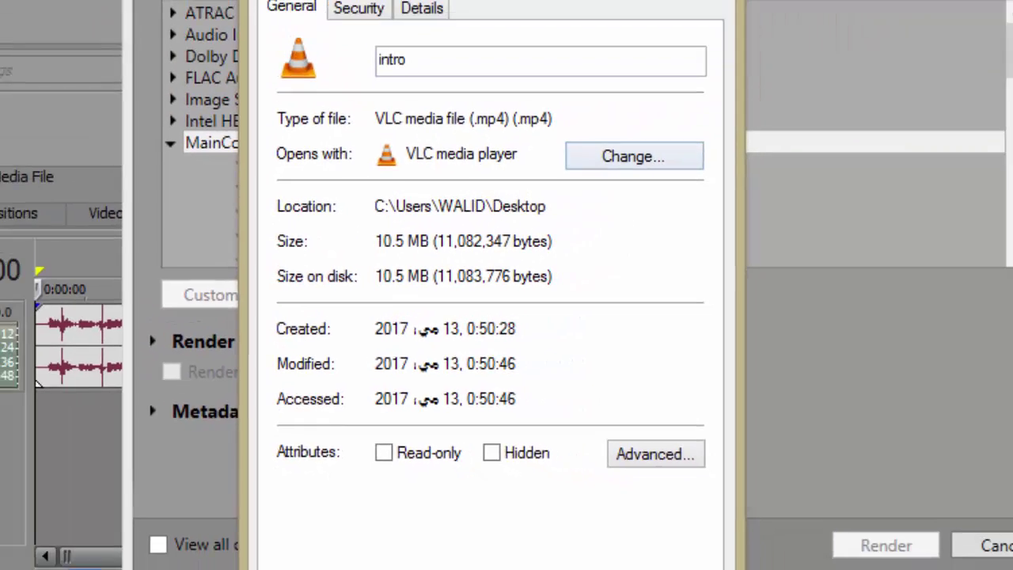
key("Escape")
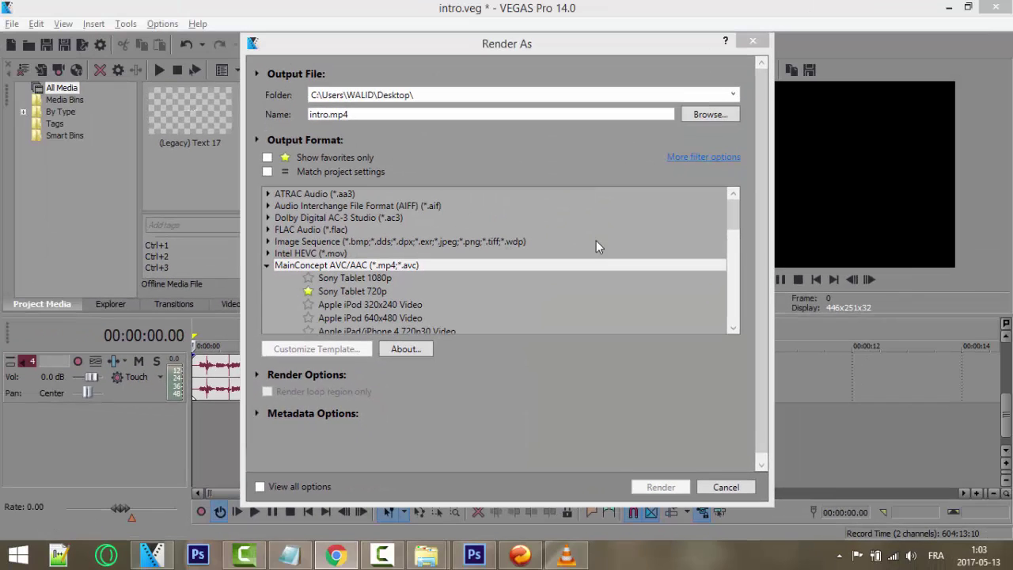
Switch to Camtasia Studio, import the intro video from the Desktop and place it at the start of Track 1.
left_click(242, 555)
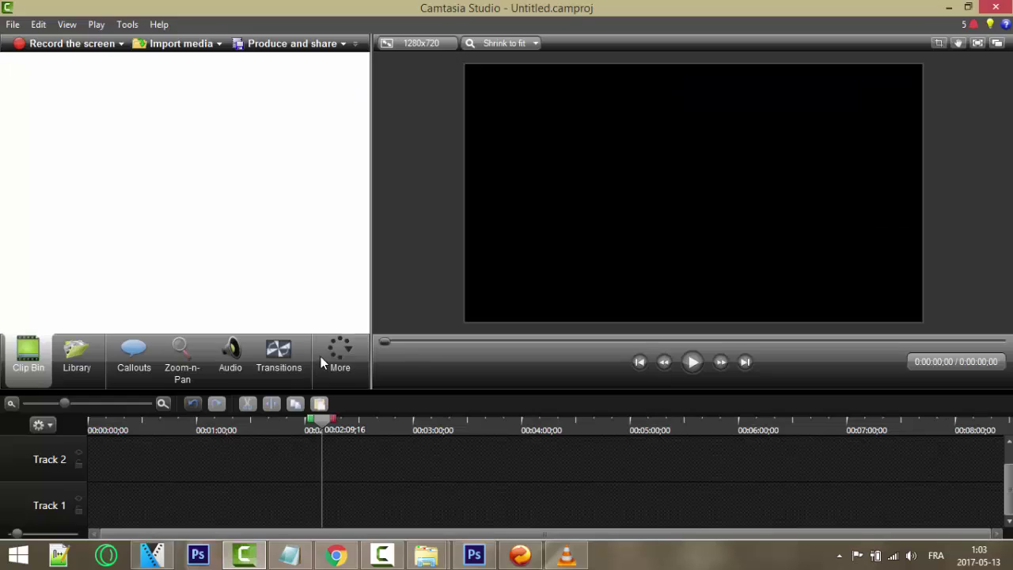
left_click(11, 25)
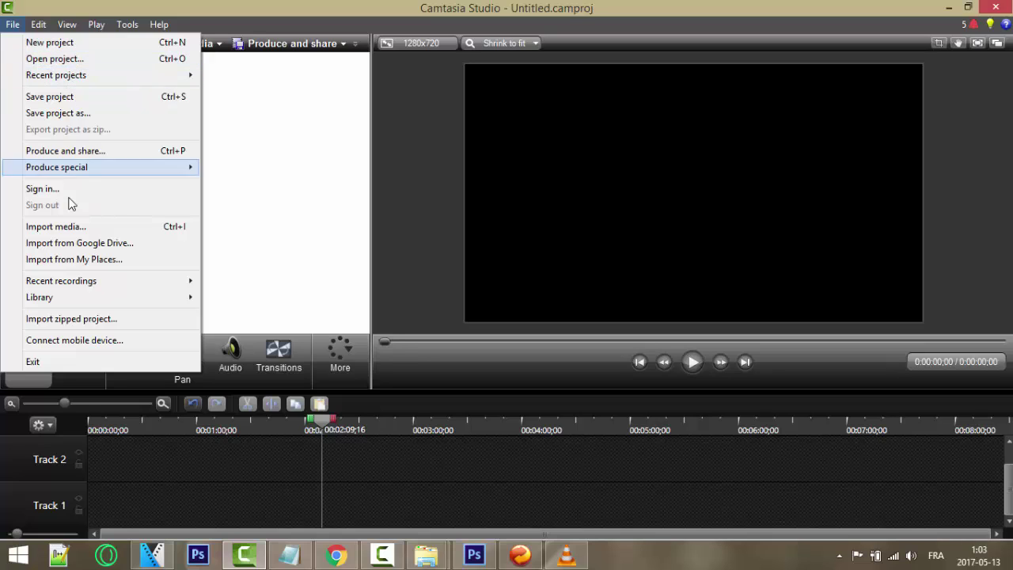
left_click(183, 221)
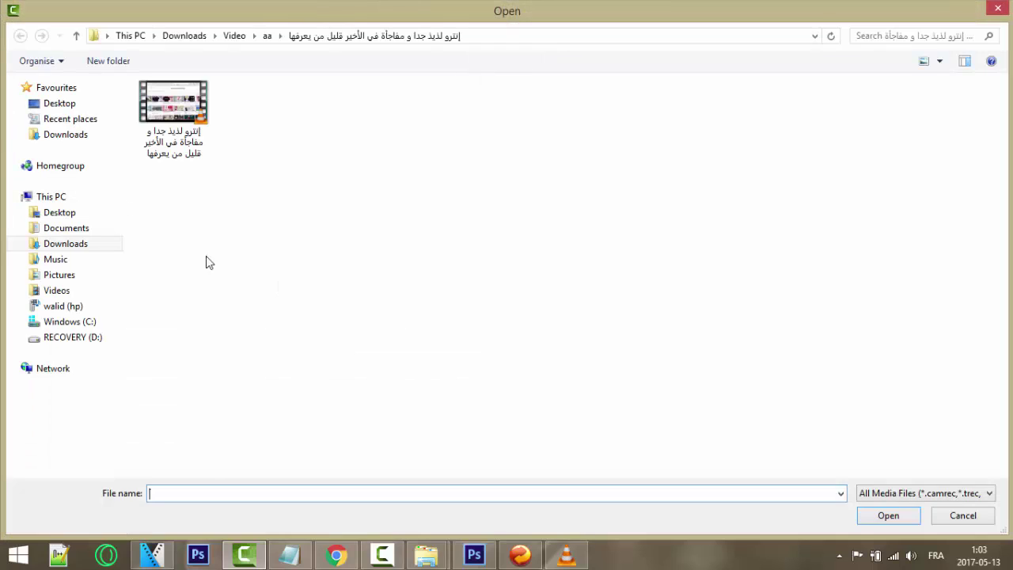
left_click(54, 104)
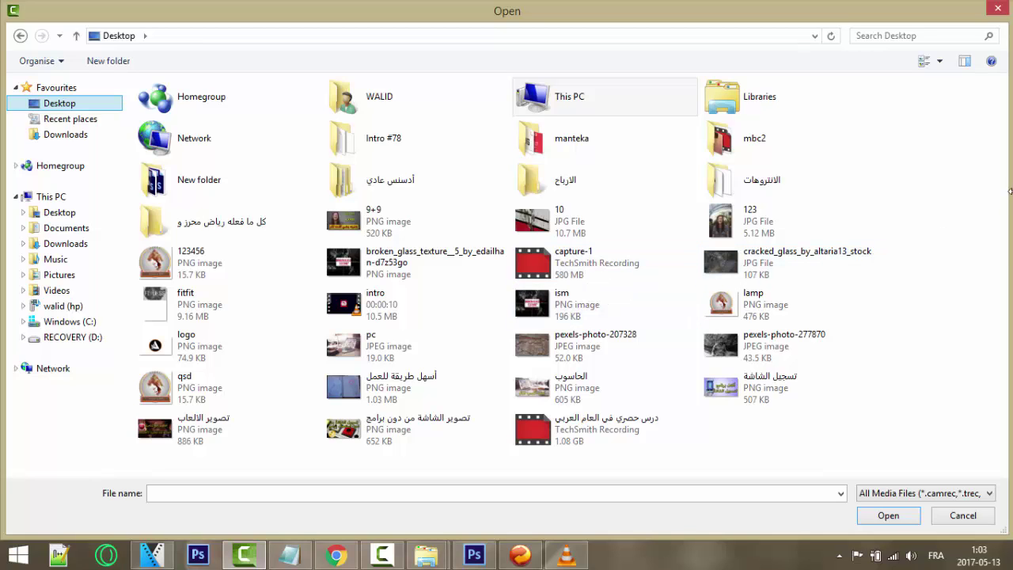
double_click(340, 315)
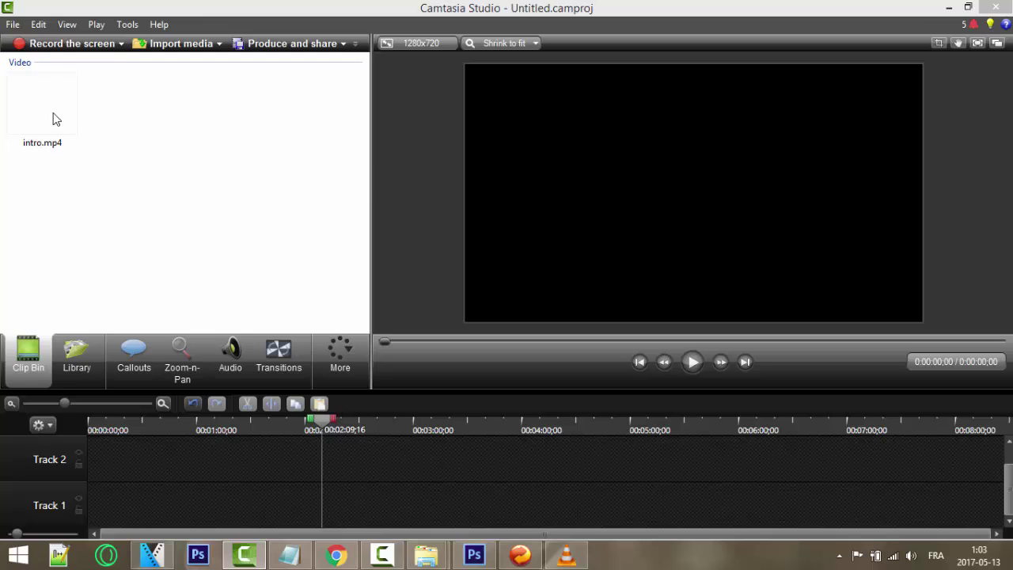
left_click_drag(41, 115, 103, 447)
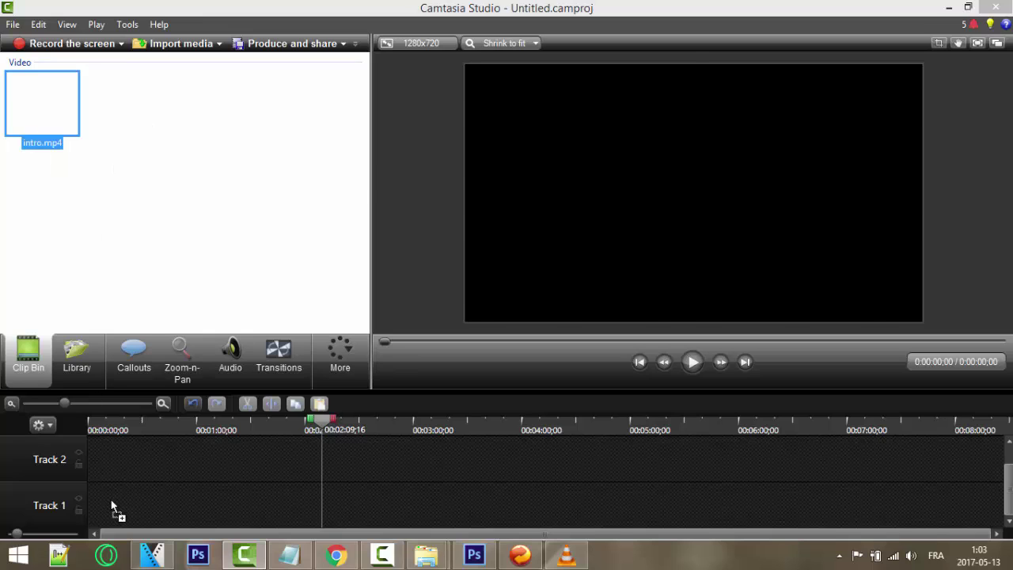
left_click_drag(123, 505, 91, 509)
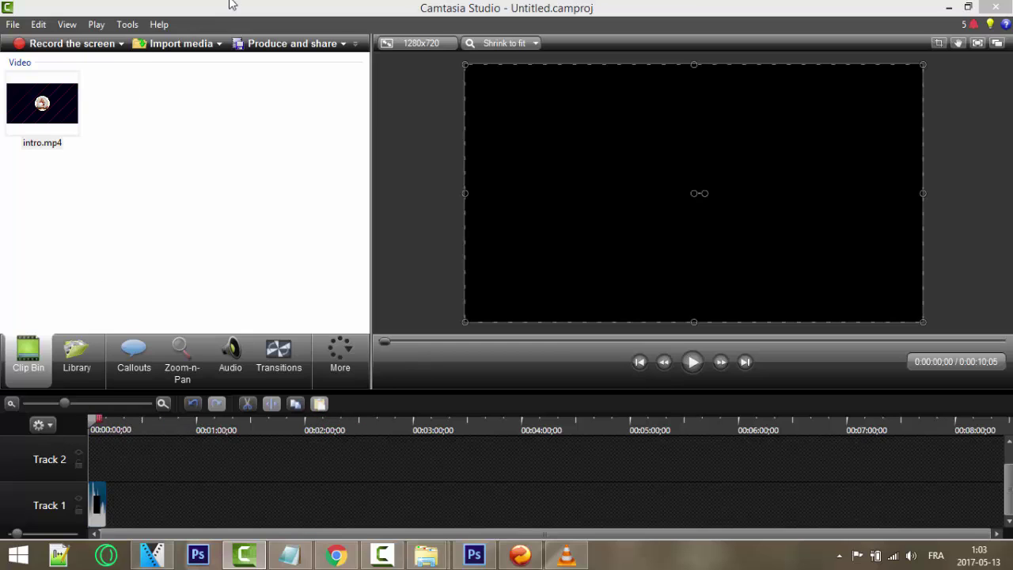
Produce the video with the MP4 only (up to 720p) preset as untro10 in the Downloads\Video\aa folder and finish the wizard.
left_click(258, 45)
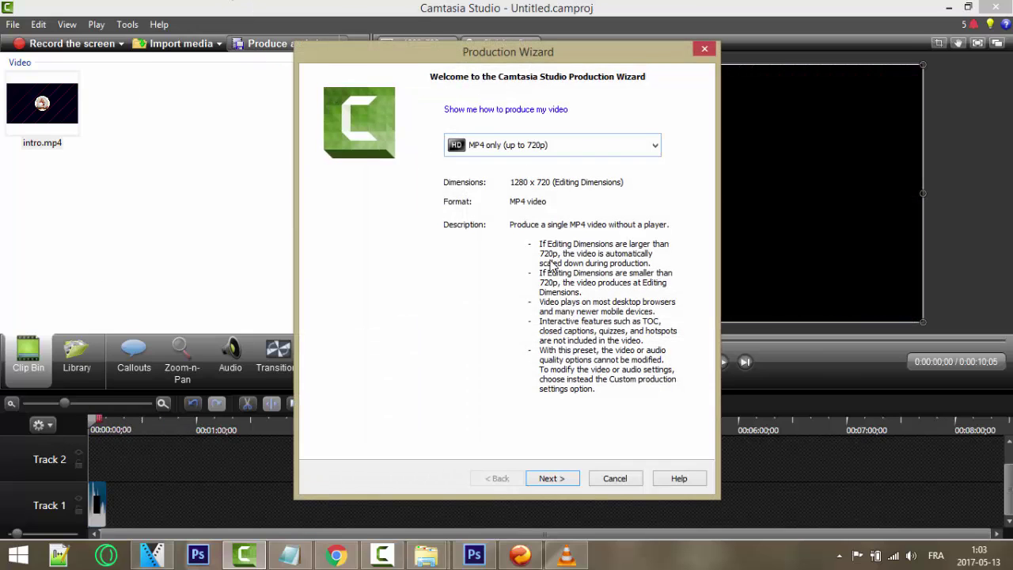
left_click(552, 479)
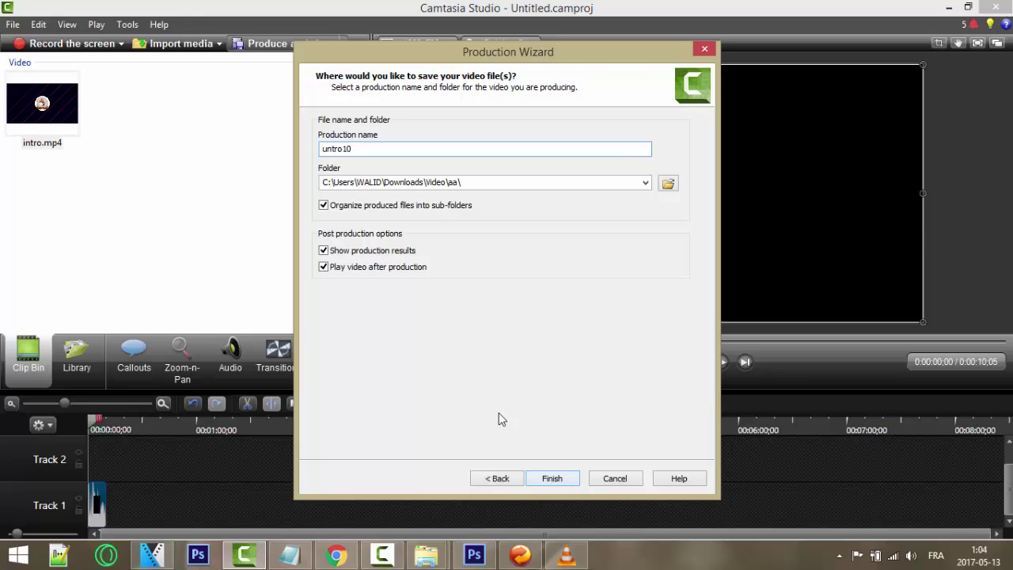
left_click(552, 479)
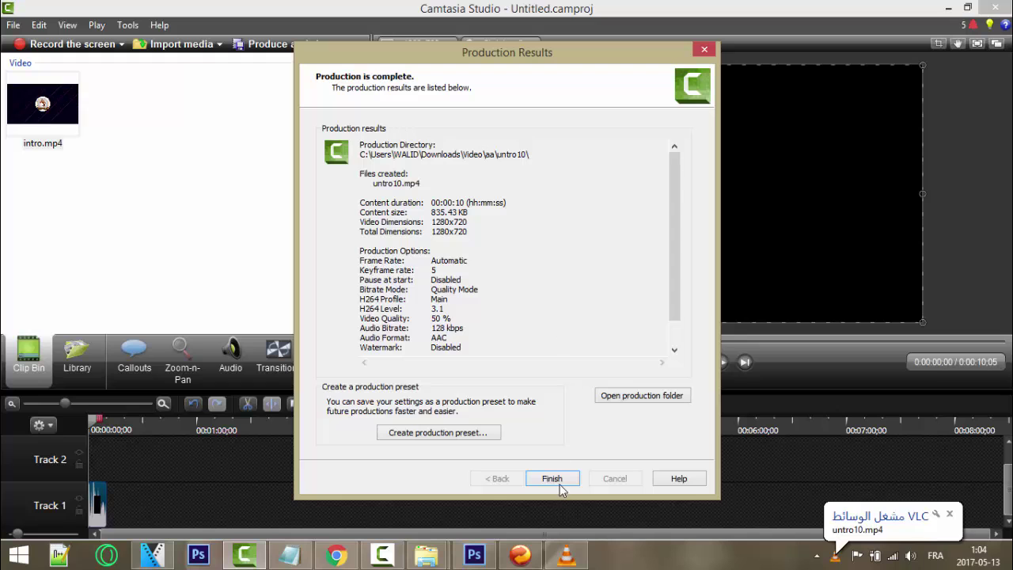
left_click(560, 480)
Watch the produced untro10.mp4 in VLC, pause it, and close the player and the production wizard.
left_click(560, 554)
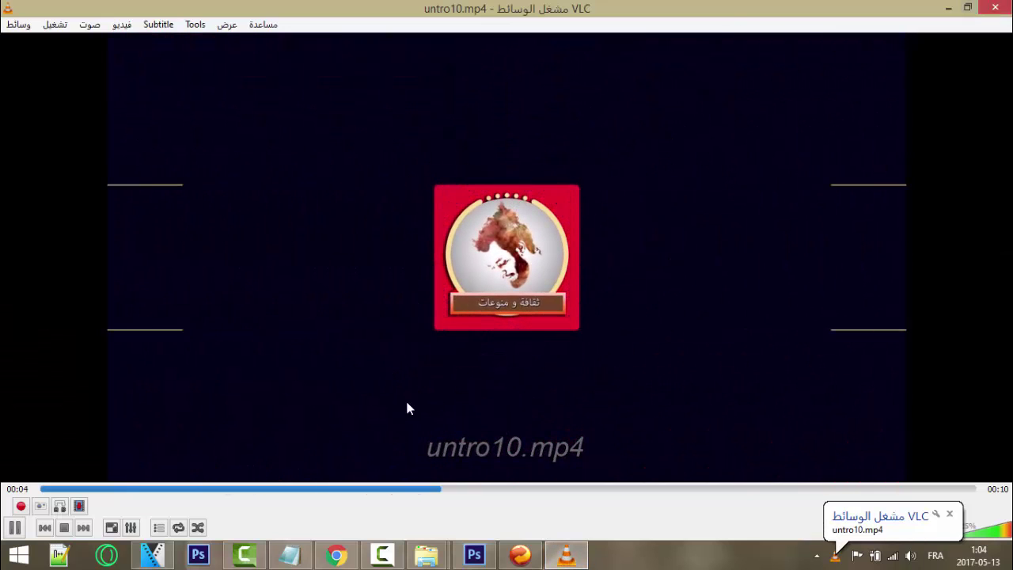
key("space")
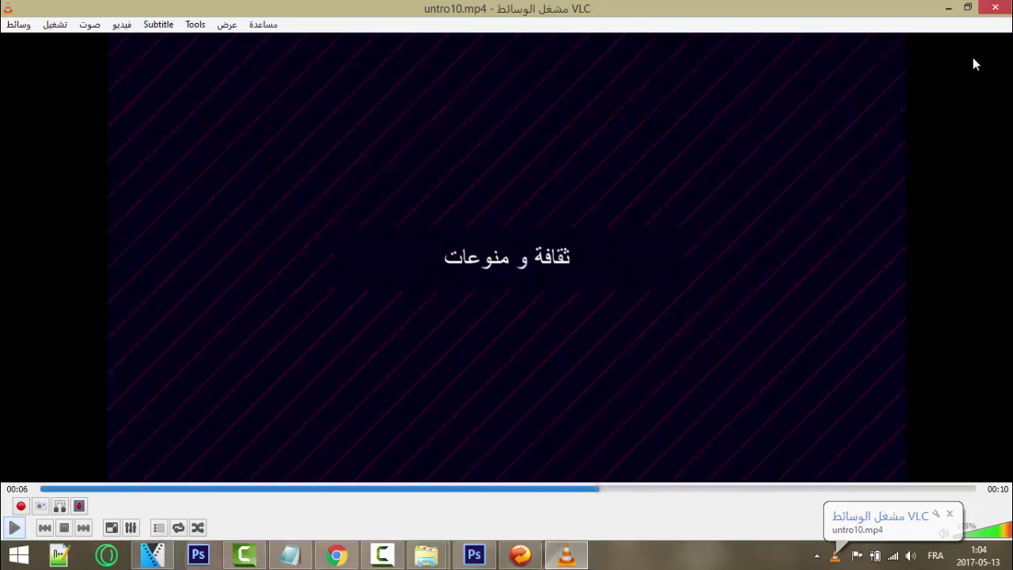
left_click(1001, 8)
key("super+d")
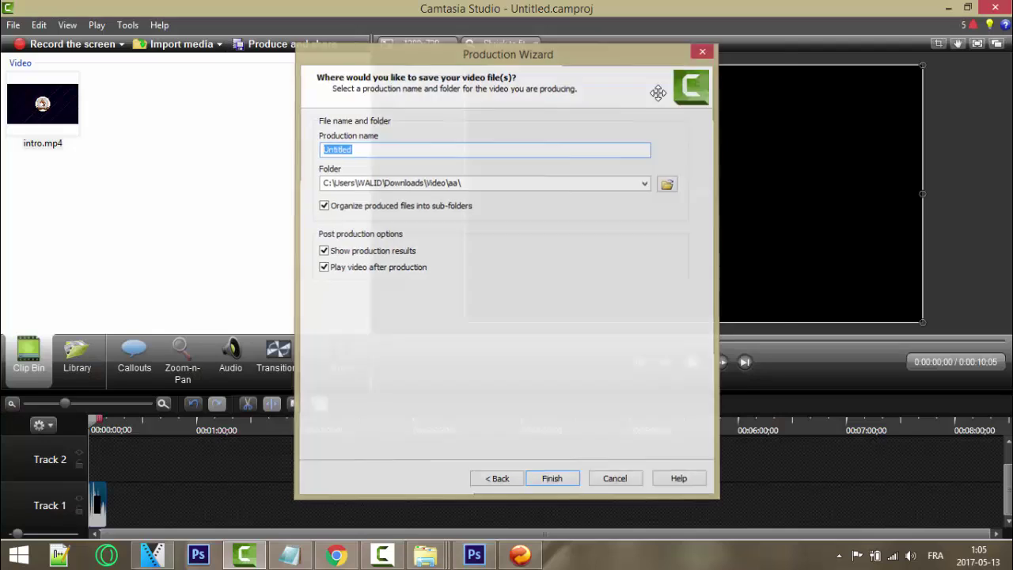
key("Escape")
In File Explorer, open the untro10 folder inside Downloads\Video\aa.
mouse_move(322, 558)
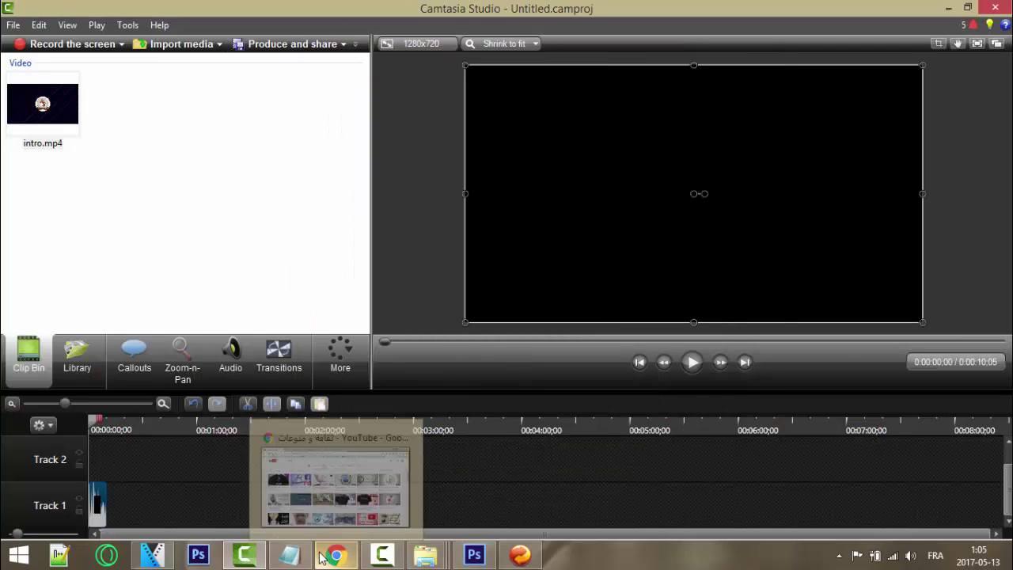
key("super+d")
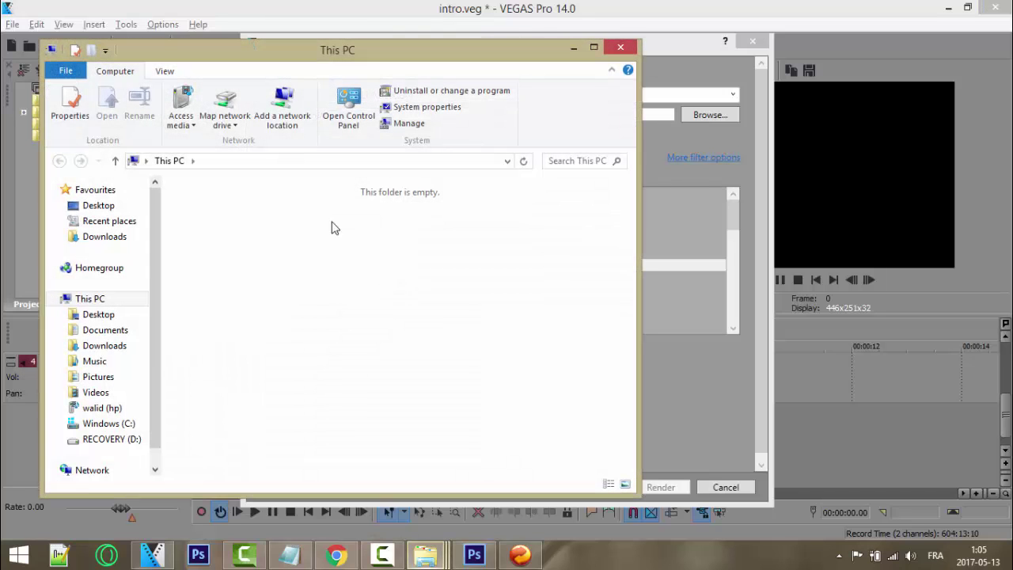
double_click(586, 46)
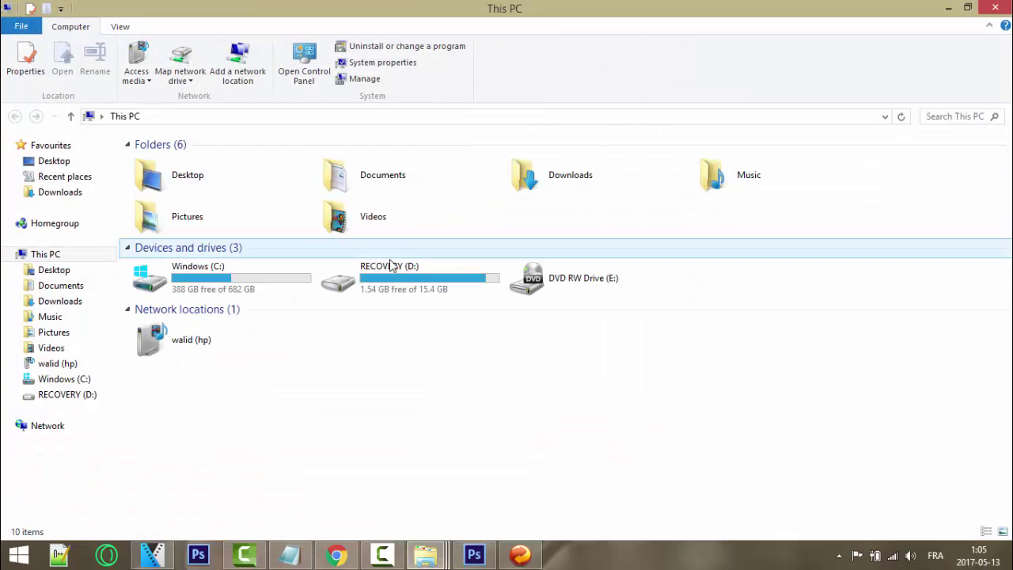
double_click(581, 179)
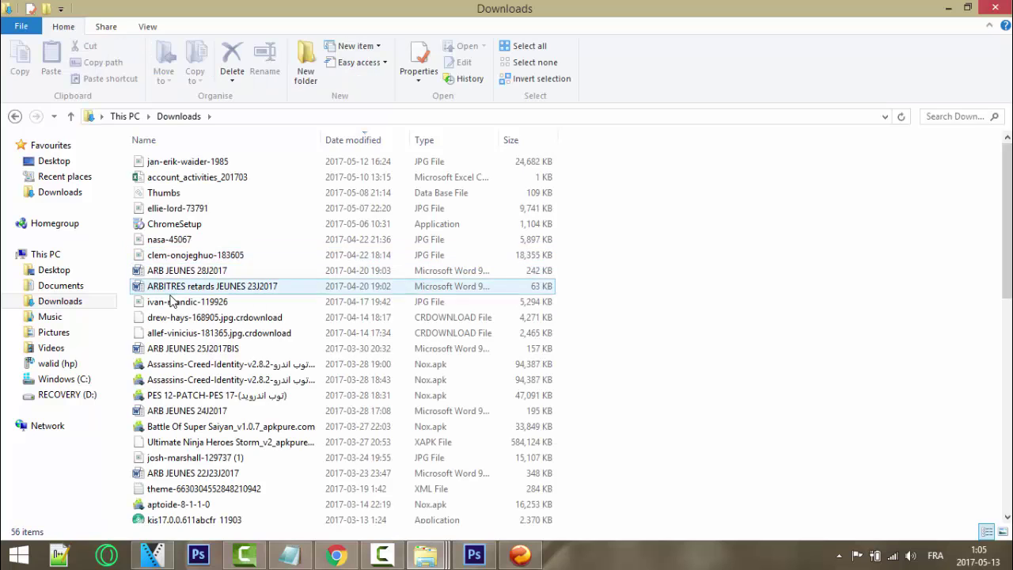
scroll(250, 329, "down", 10)
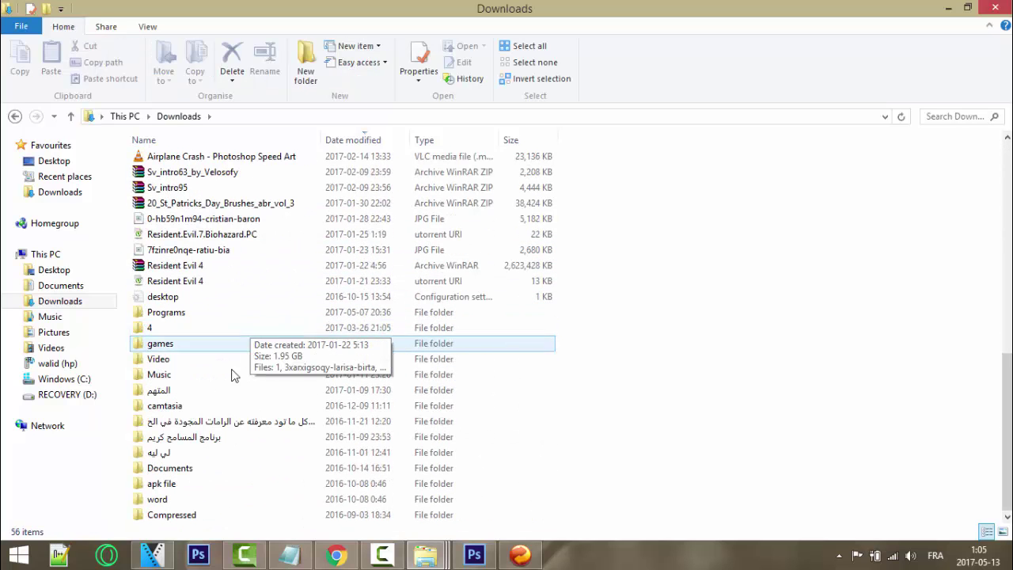
double_click(188, 361)
double_click(156, 170)
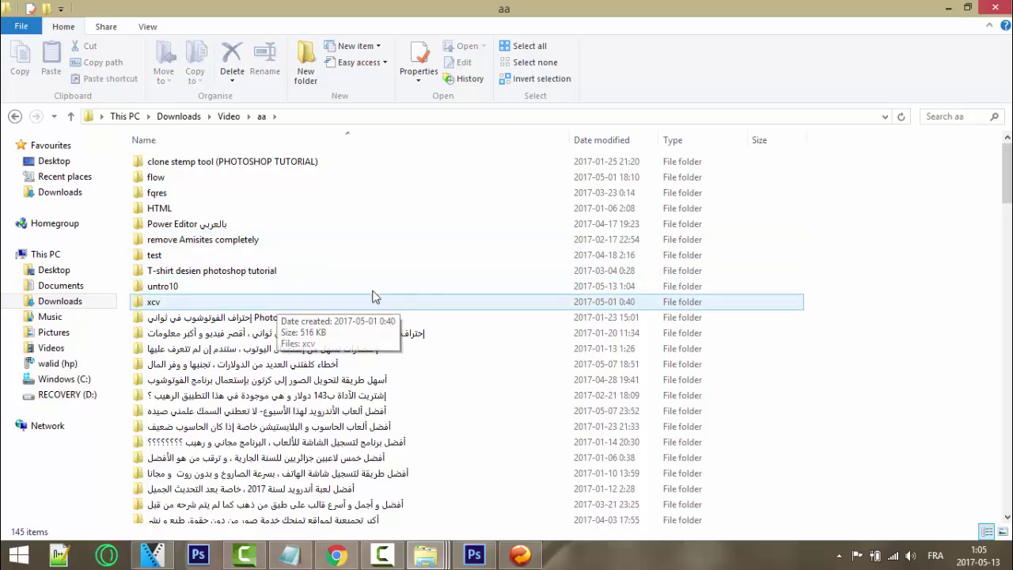
scroll(373, 293, "down", 15)
scroll(319, 310, "down", 15)
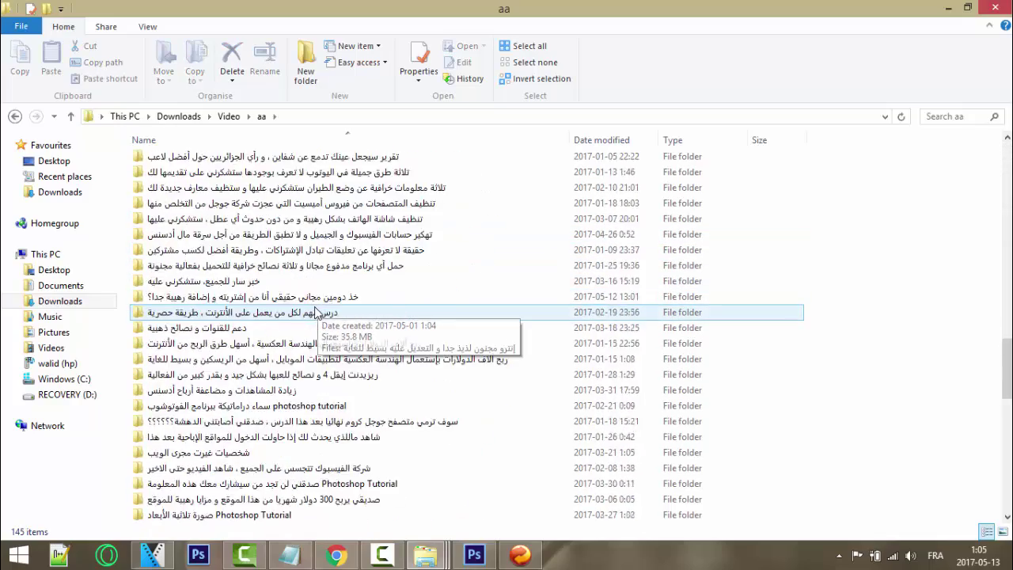
scroll(321, 383, "up", 20)
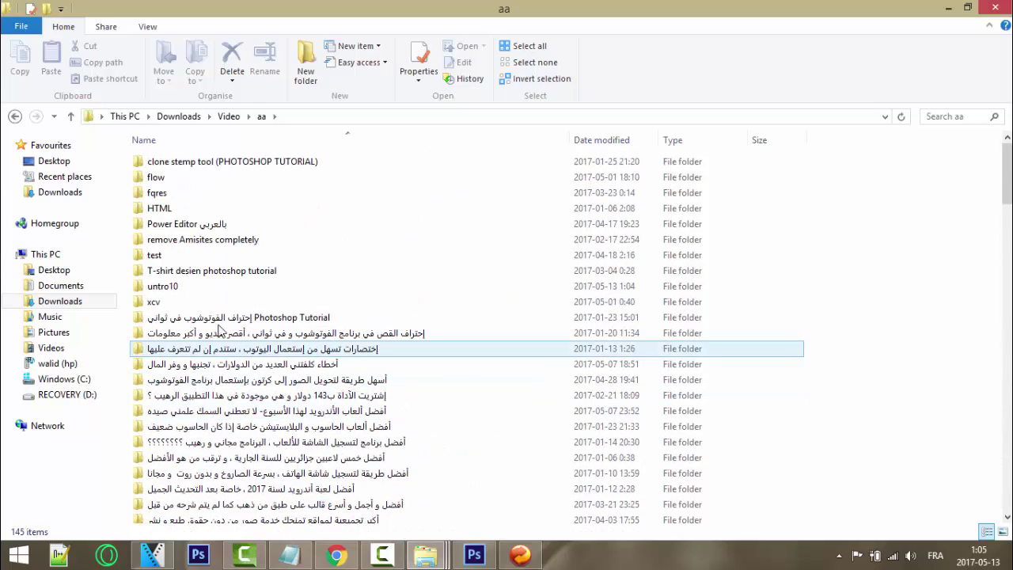
double_click(201, 288)
Inspect the file properties of the untro10 video to check its size.
left_click(161, 187)
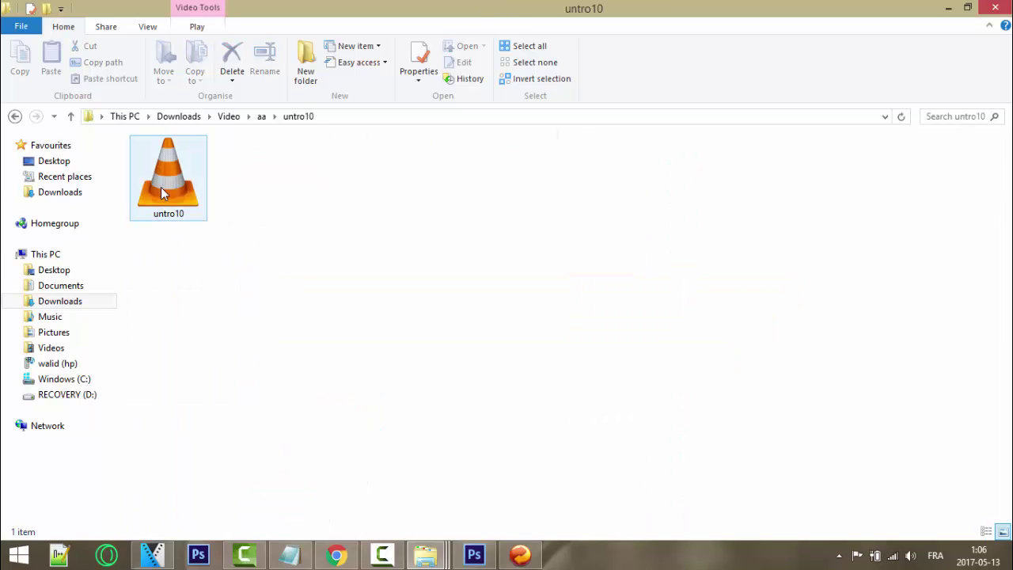
right_click(170, 143)
left_click(357, 235)
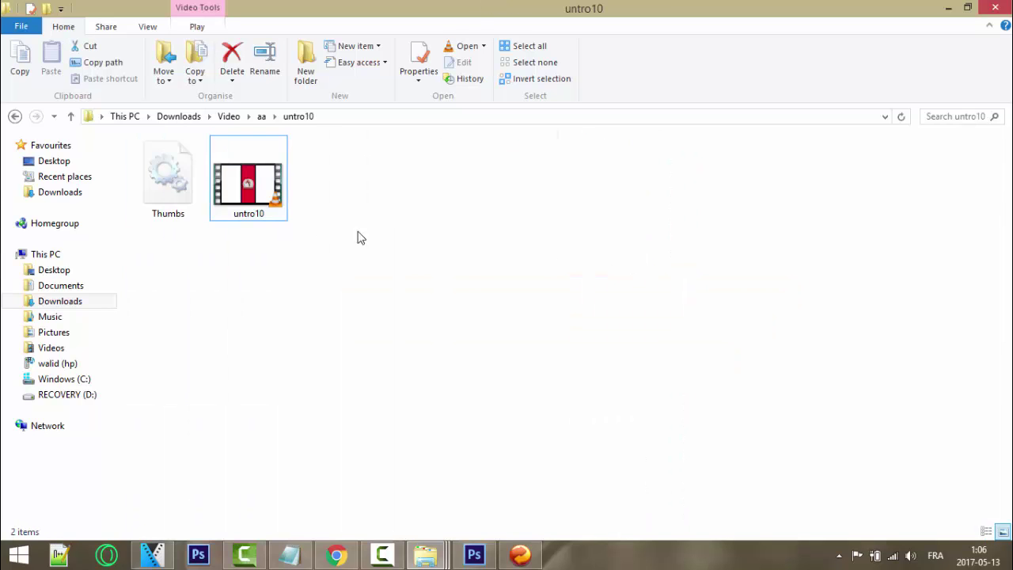
right_click(240, 142)
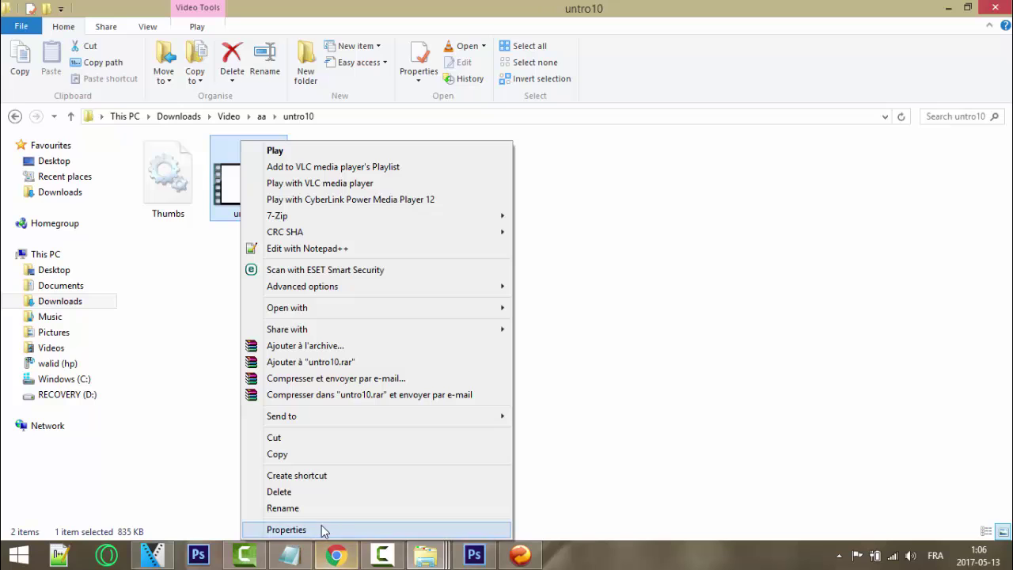
left_click(324, 531)
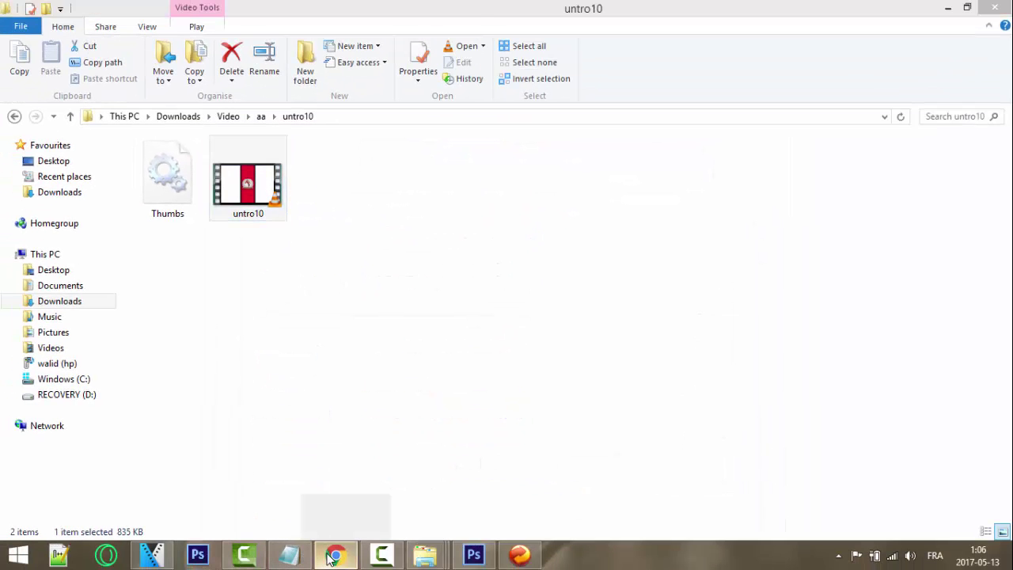
Switch to Chrome and look through the older uploads in the YouTube channel's video list.
left_click(333, 555)
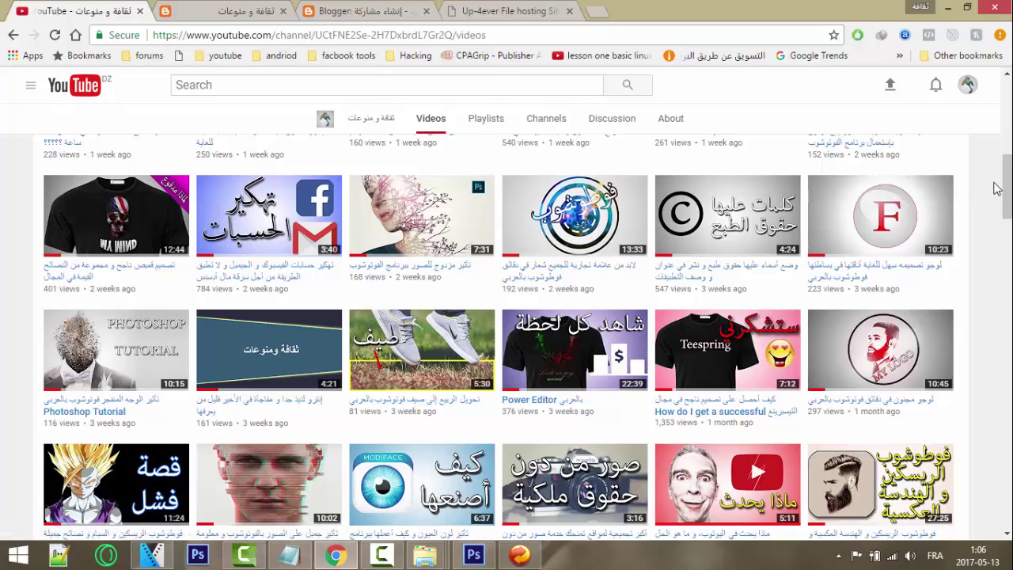
scroll(991, 187, "down", 1)
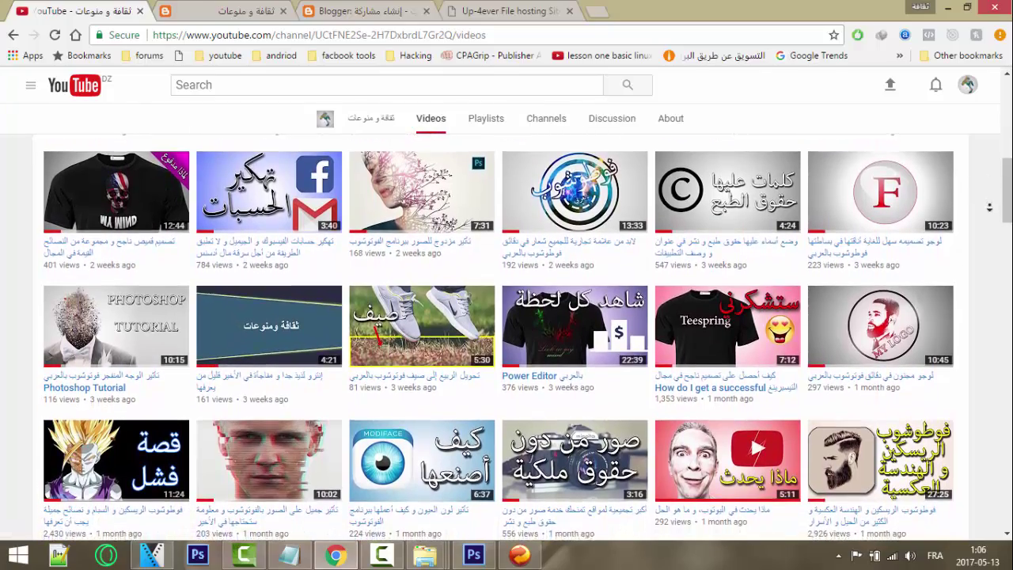
scroll(988, 211, "down", 4)
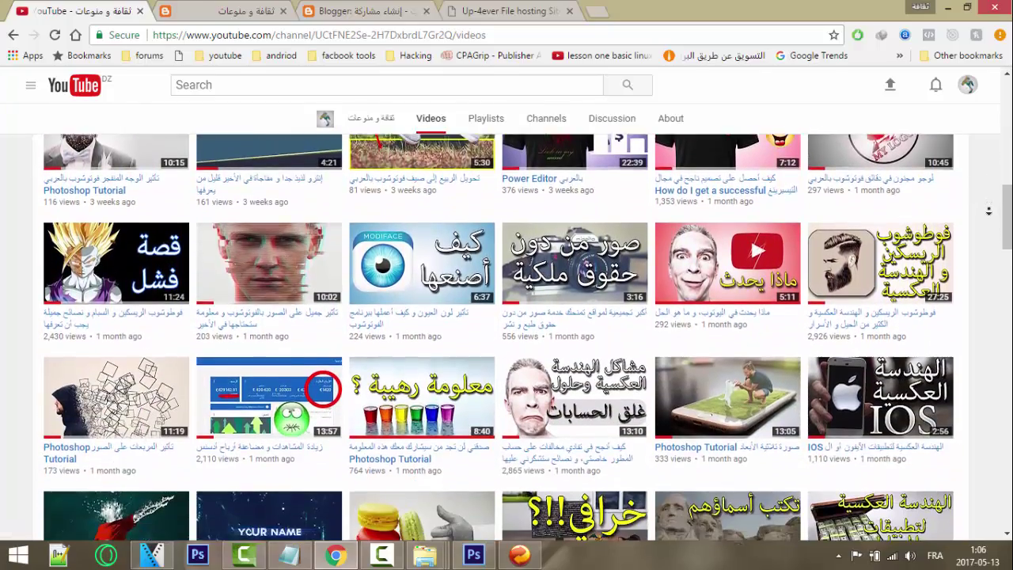
scroll(989, 210, "down", 1)
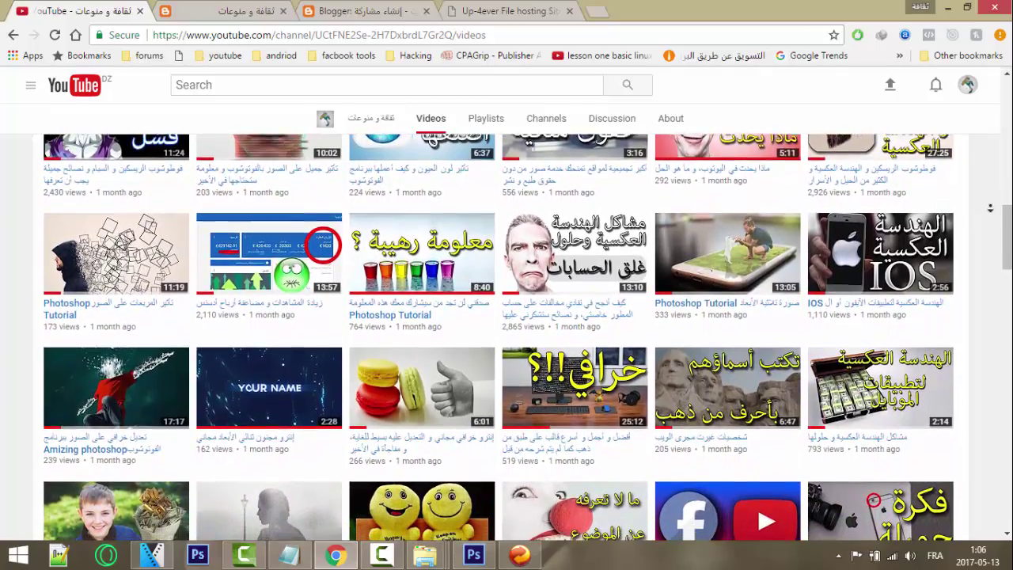
scroll(991, 208, "down", 1)
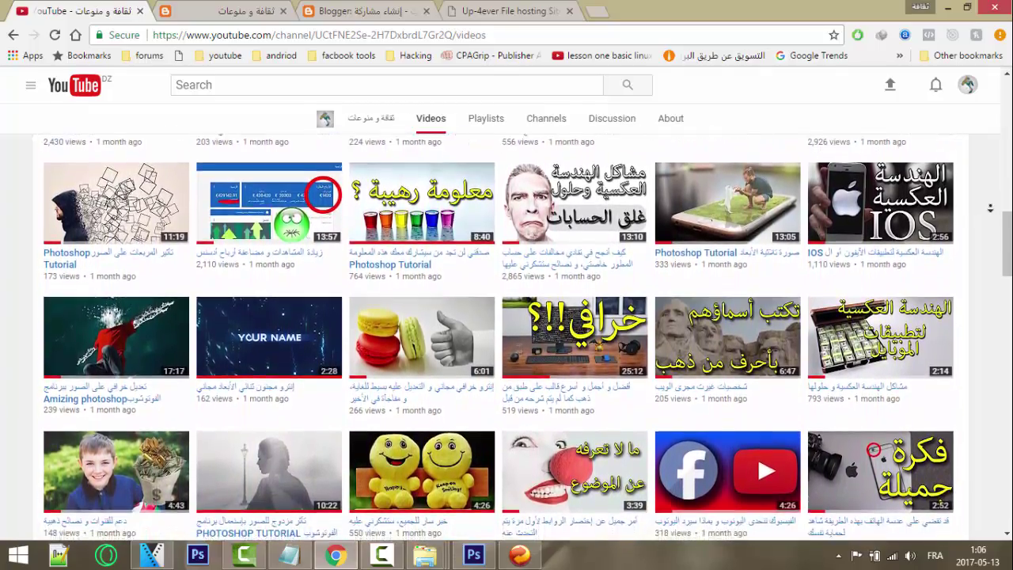
scroll(991, 208, "down", 1)
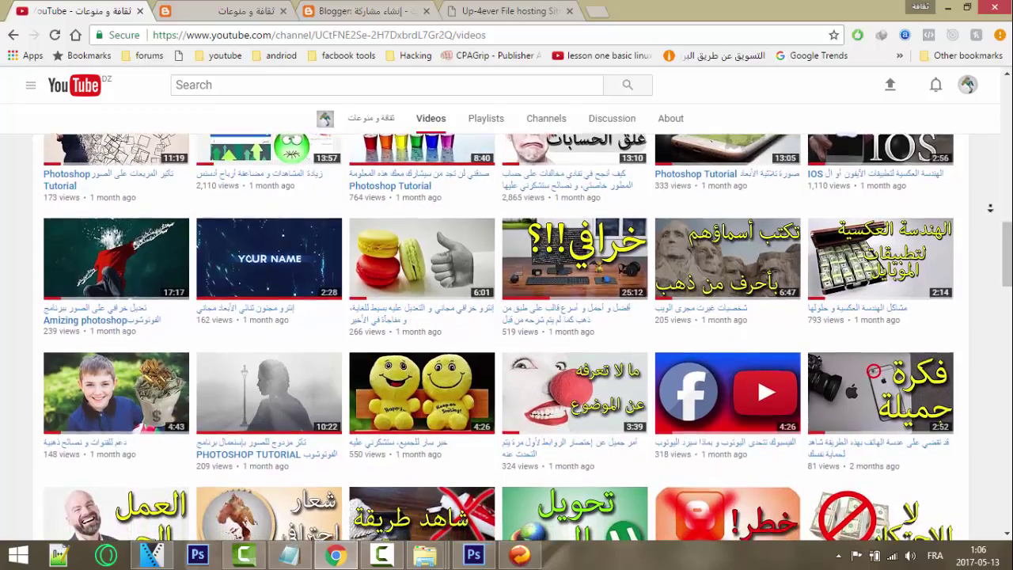
scroll(990, 208, "down", 1)
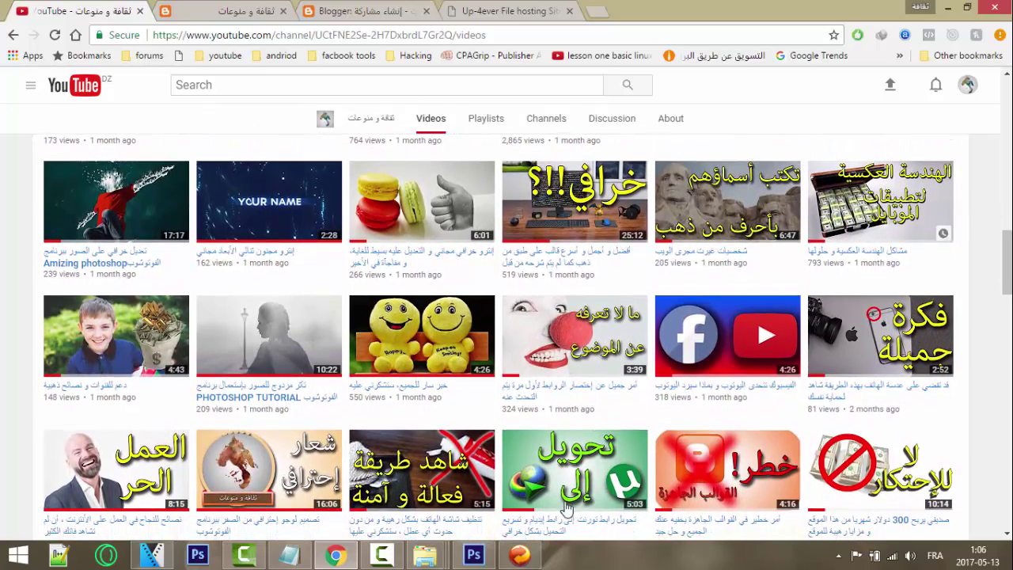